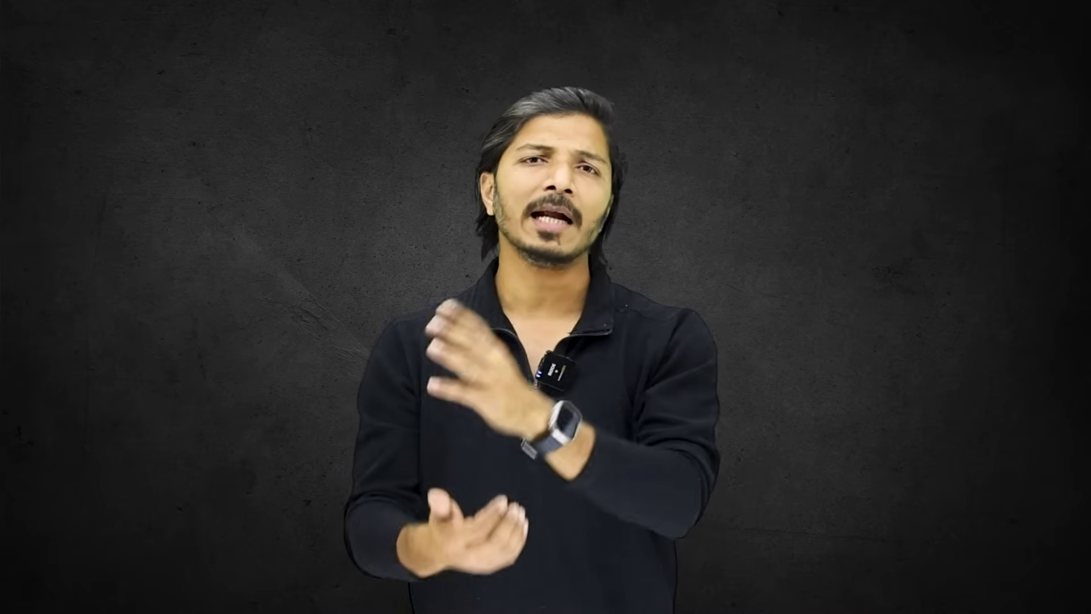
# Step: Select the article's full DOI link on the Springer page and switch to Mendeley
pyautogui.moveTo(430, 368); pyautogui.dragTo(198, 371)
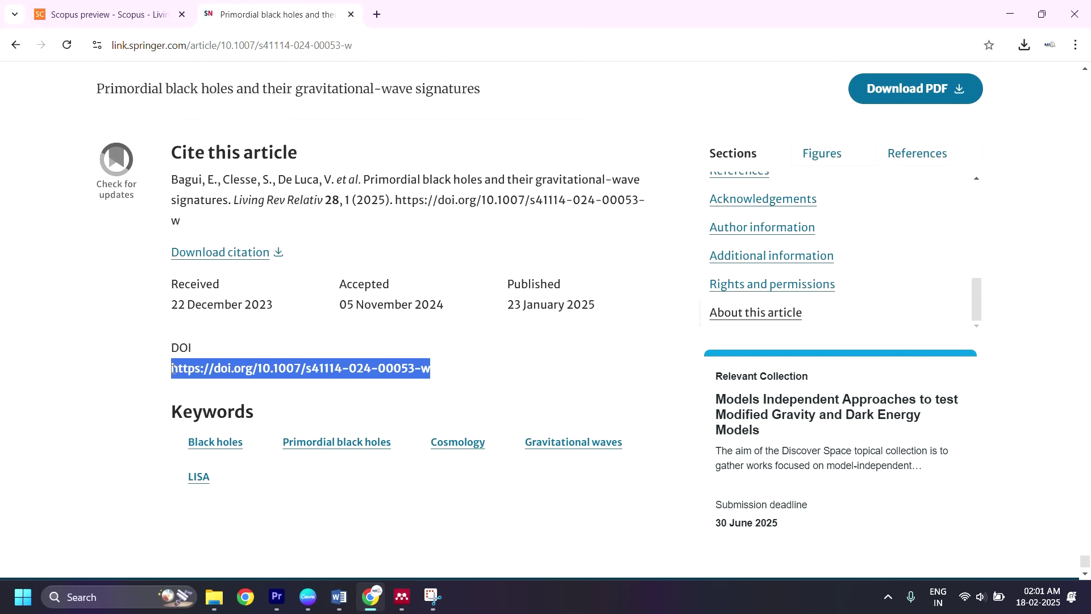
pyautogui.click(401, 598)
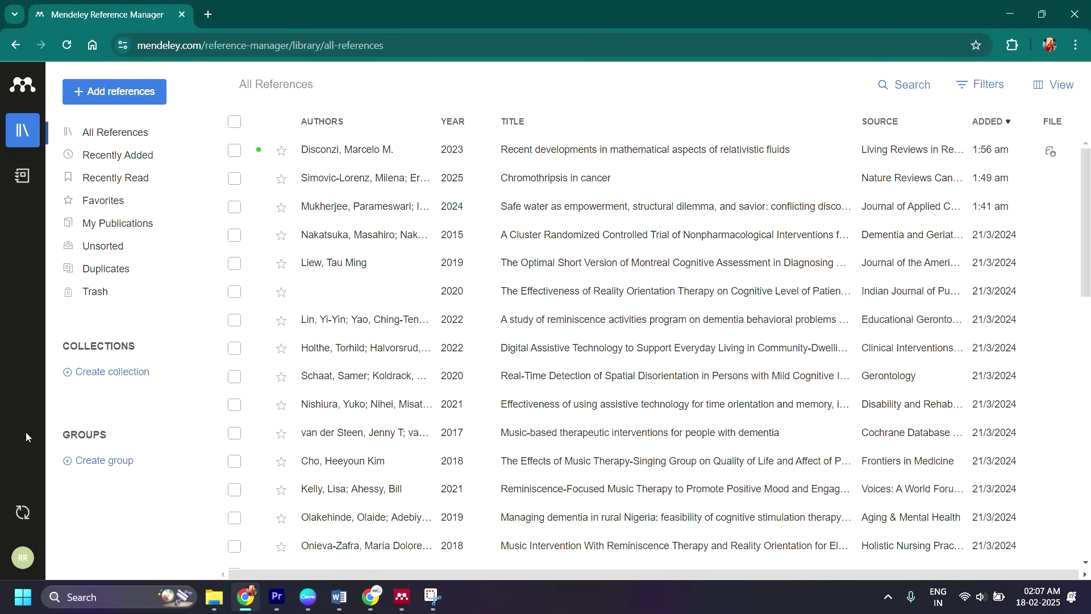
# Step: Sync the Mendeley library and look through the list of all documents
pyautogui.click(21, 510)
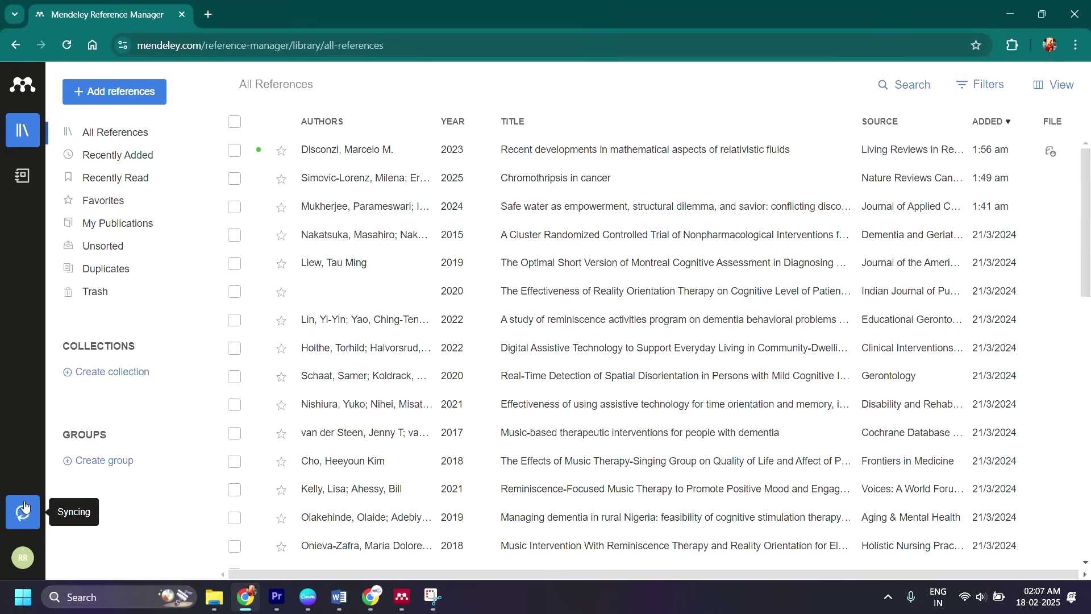
pyautogui.click(150, 100)
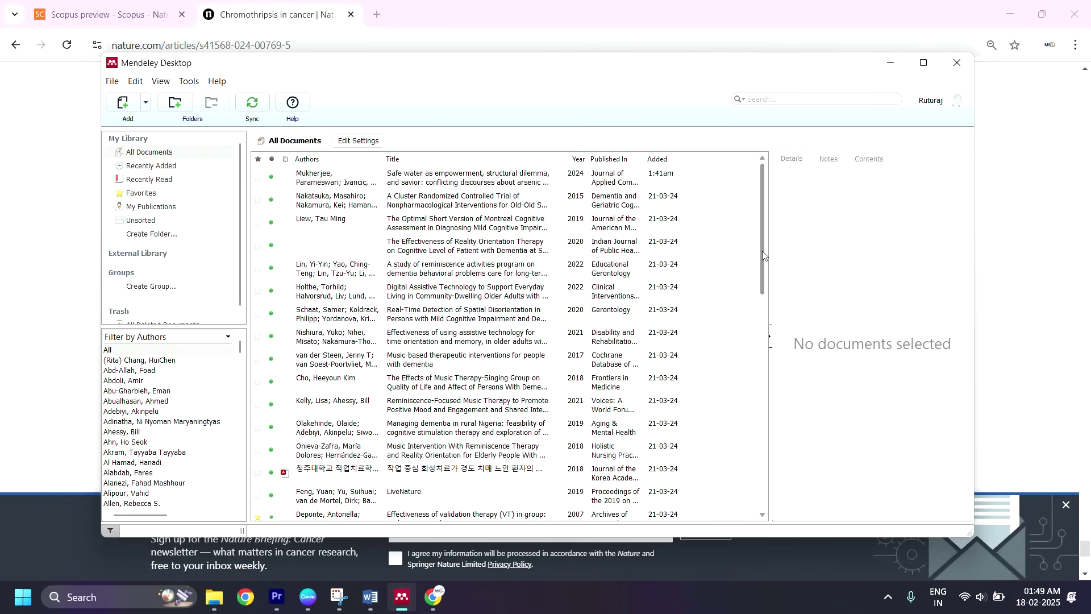
pyautogui.scroll(-5, 763, 255)
pyautogui.scroll(5, 763, 255)
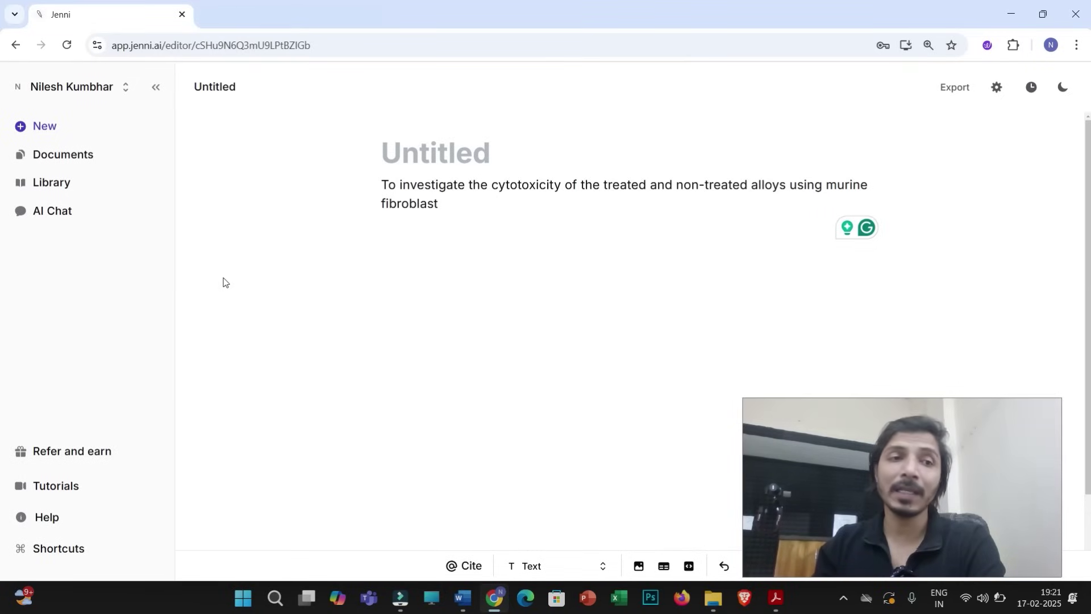
# Step: In Jenni, open the saved document "Fluid Mechanics: A Review" and look through its text
pyautogui.click(63, 154)
pyautogui.click(64, 154)
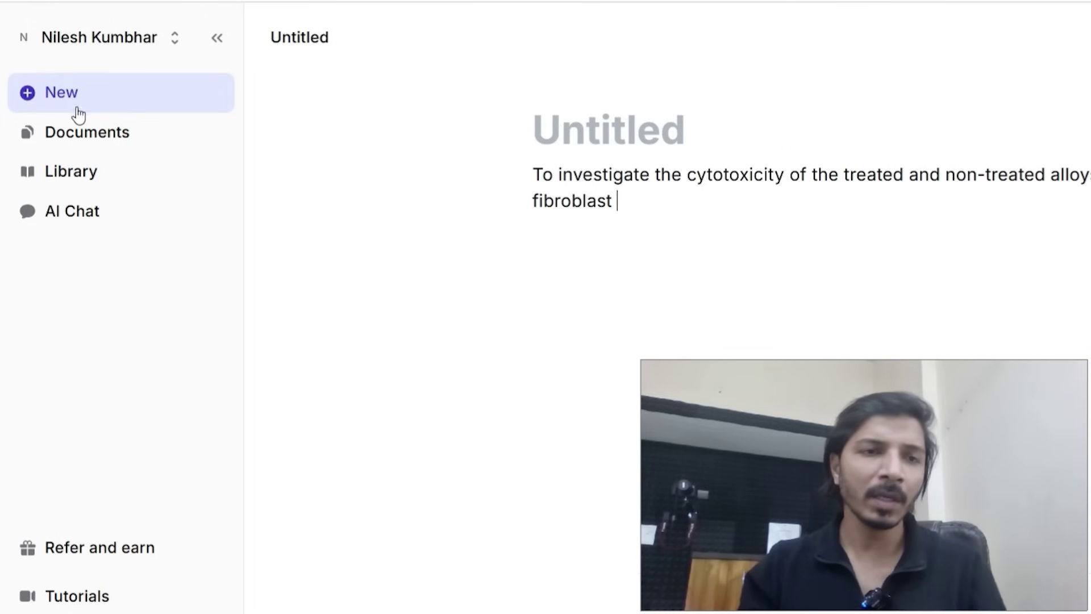
pyautogui.click(77, 142)
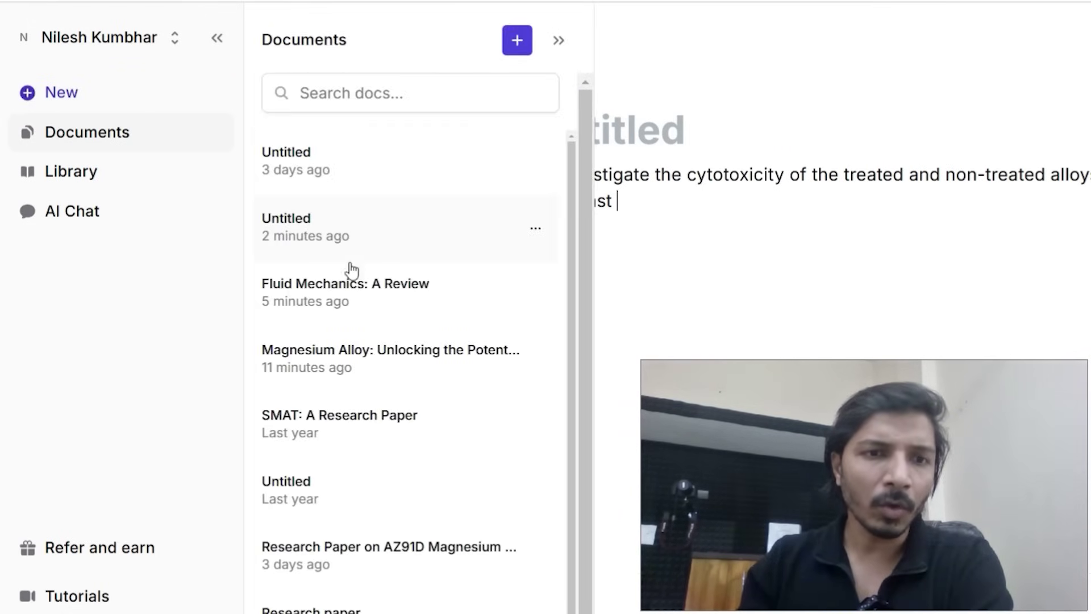
pyautogui.click(335, 292)
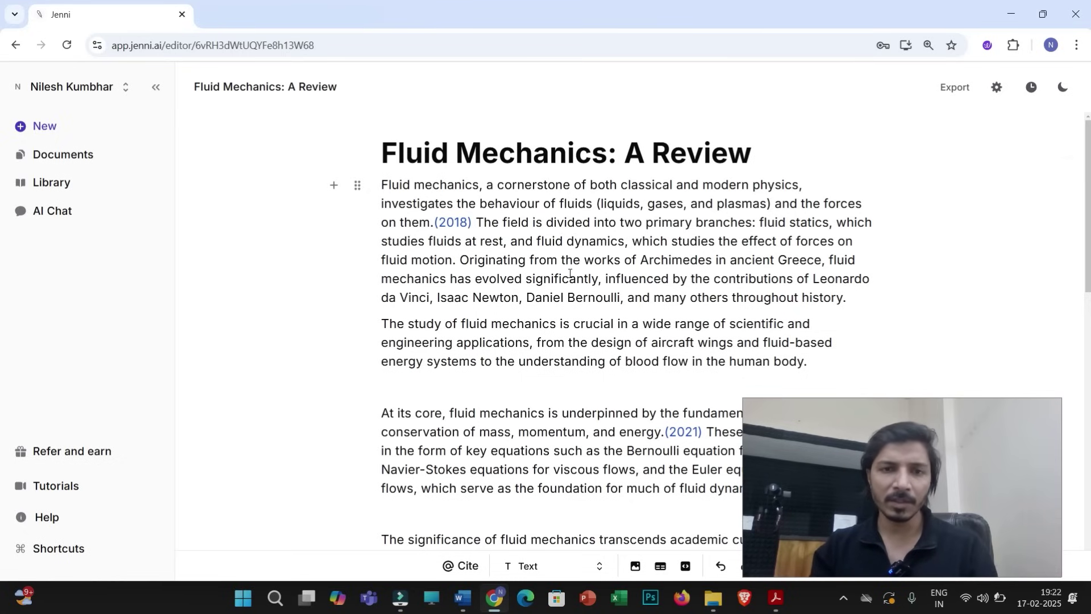
pyautogui.scroll(-3, 556, 279)
pyautogui.scroll(3, 546, 264)
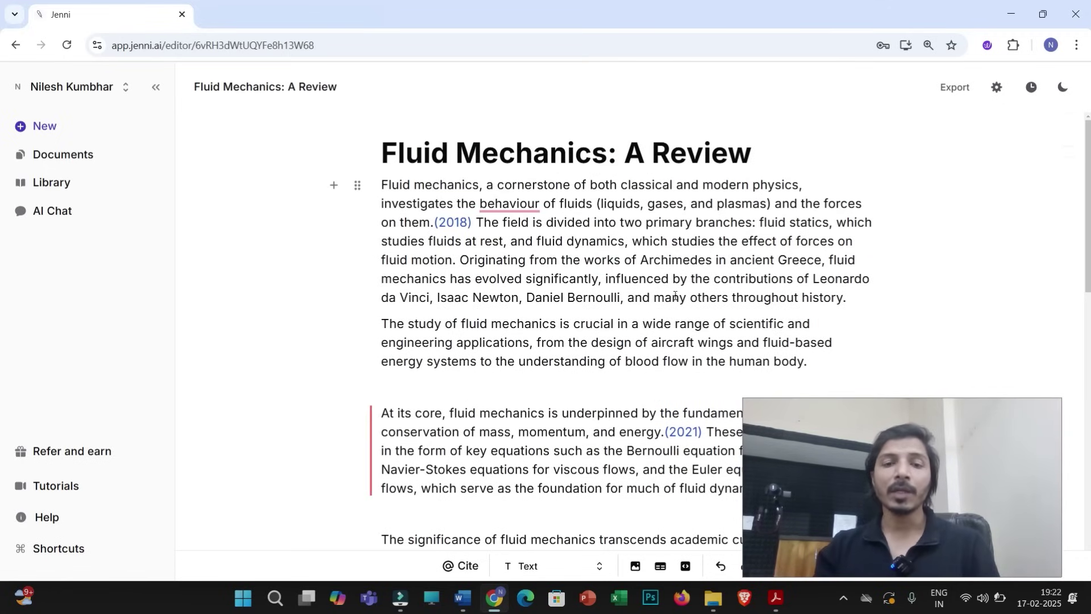
# Step: Switch to Word, review the selected Introduction text on AZ31D magnesium alloy and copy all of it
pyautogui.click(465, 599)
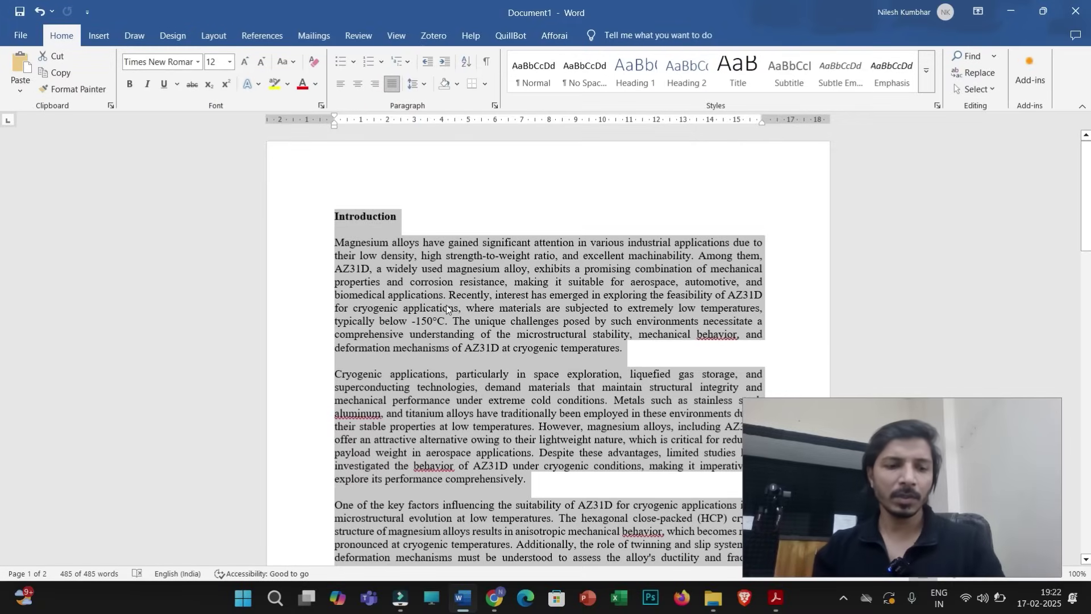
pyautogui.scroll(-1, 425, 293)
pyautogui.scroll(-9, 459, 308)
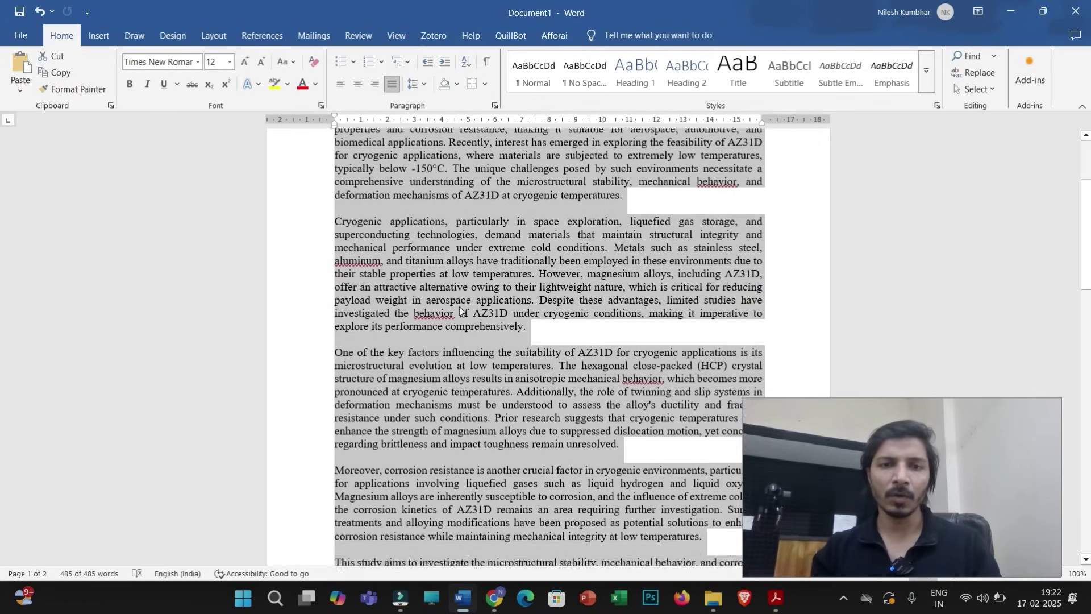
pyautogui.scroll(-5, 460, 339)
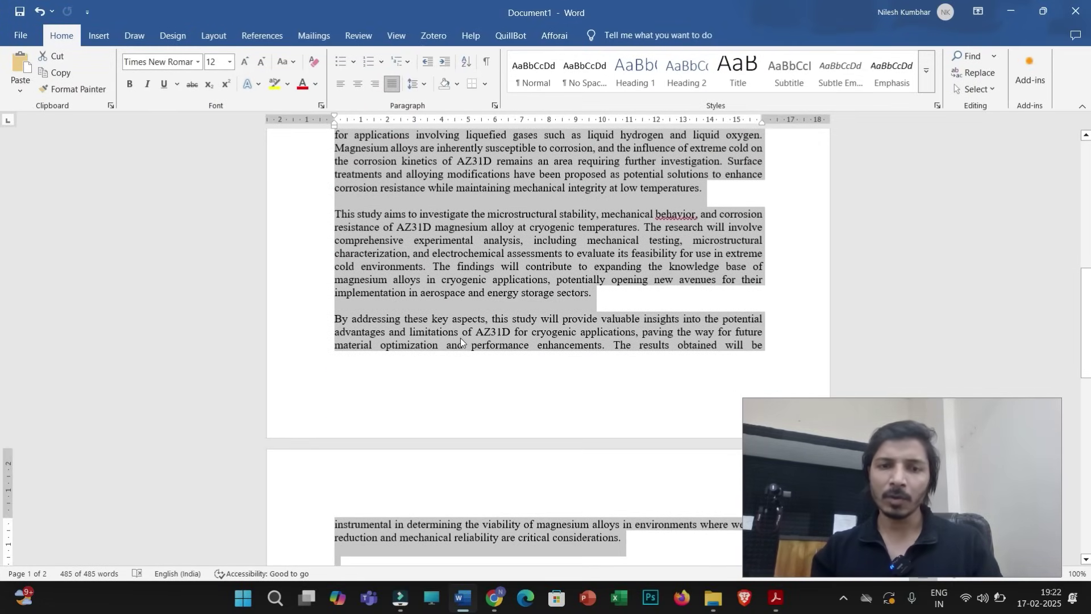
pyautogui.scroll(7, 490, 360)
pyautogui.scroll(1, 493, 360)
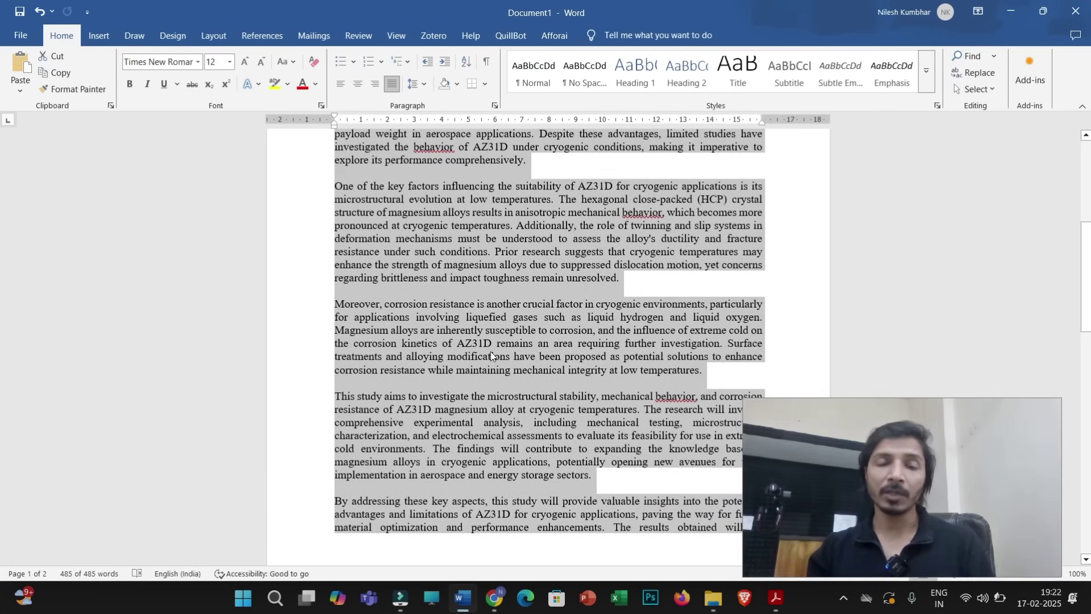
pyautogui.scroll(7, 493, 340)
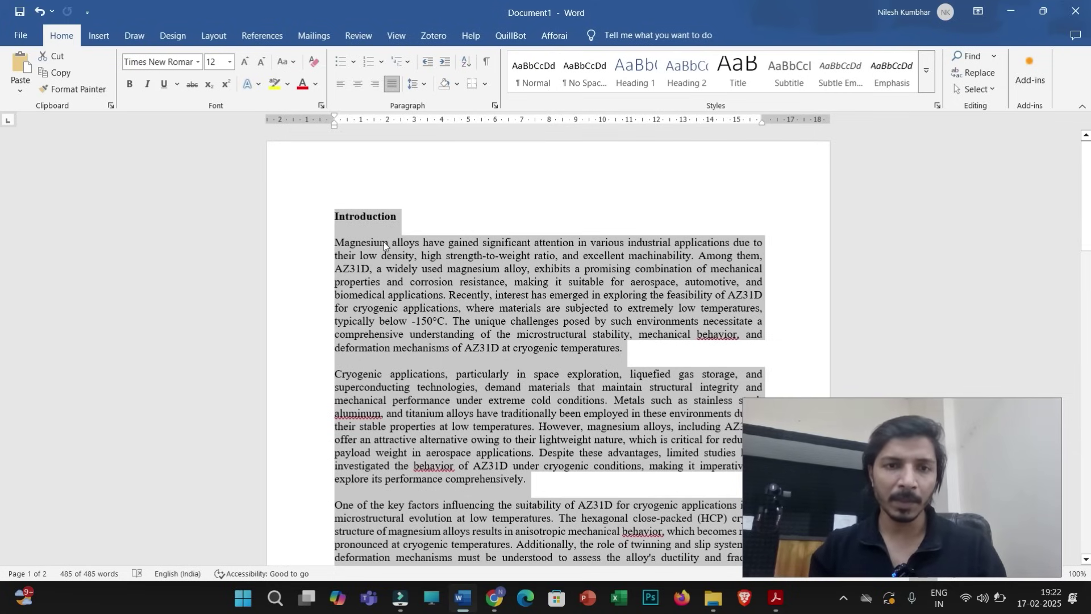
pyautogui.rightClick(400, 267)
pyautogui.click(441, 318)
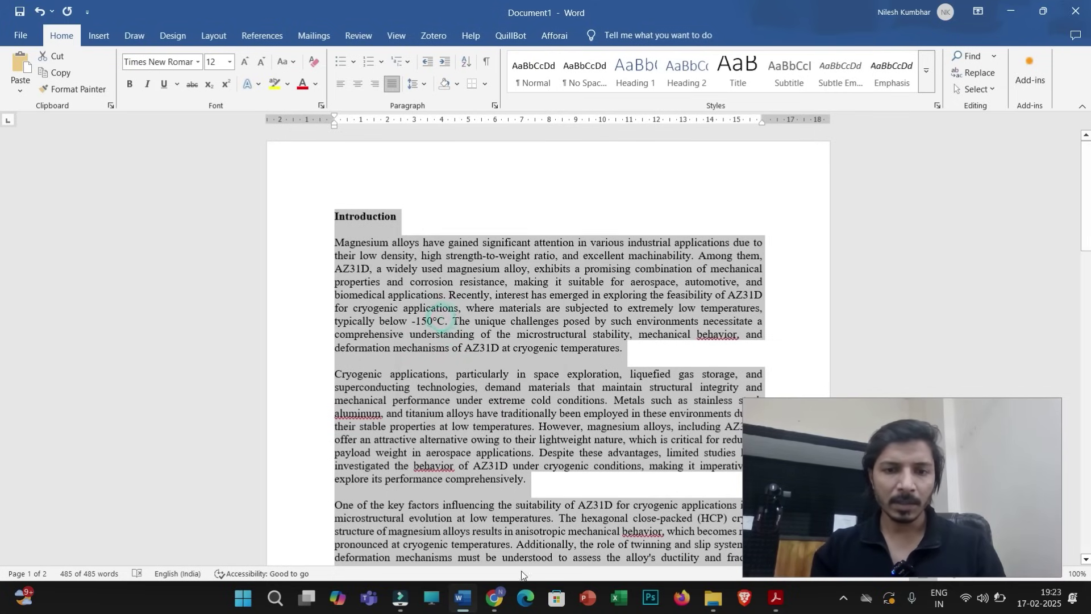
# Step: Switch back to Jenni, open the first untitled document and title it "Research Paper"
pyautogui.click(496, 596)
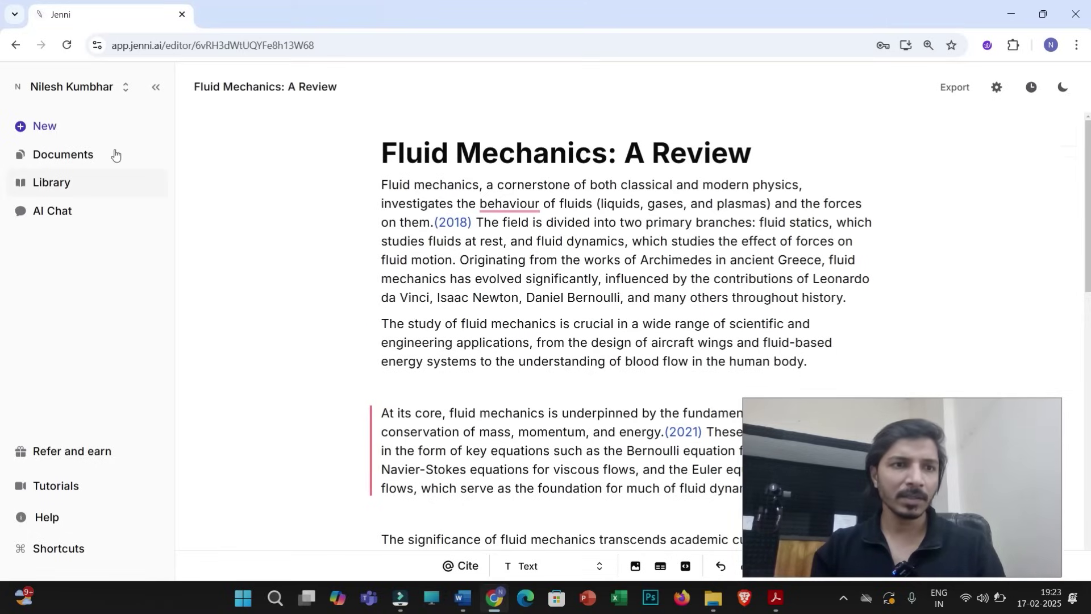
pyautogui.click(50, 152)
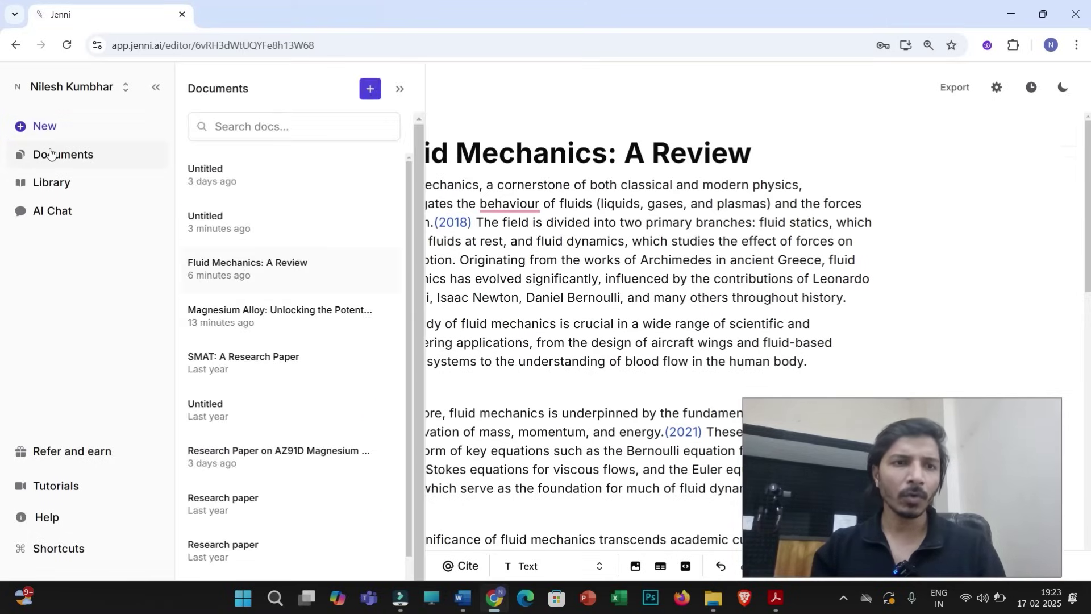
pyautogui.click(200, 176)
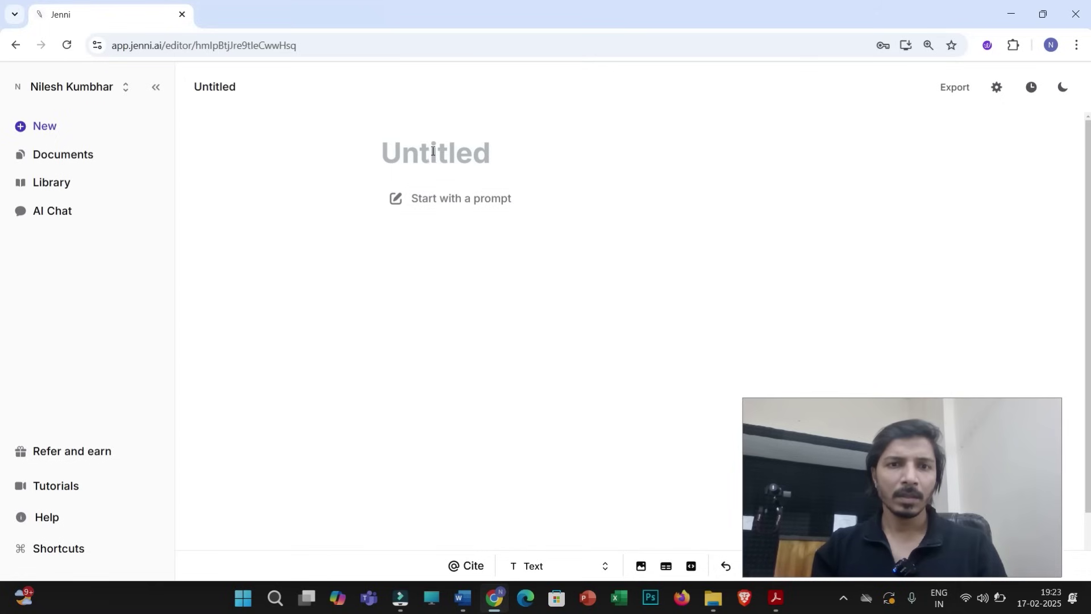
pyautogui.click(433, 150)
pyautogui.write('Rese')
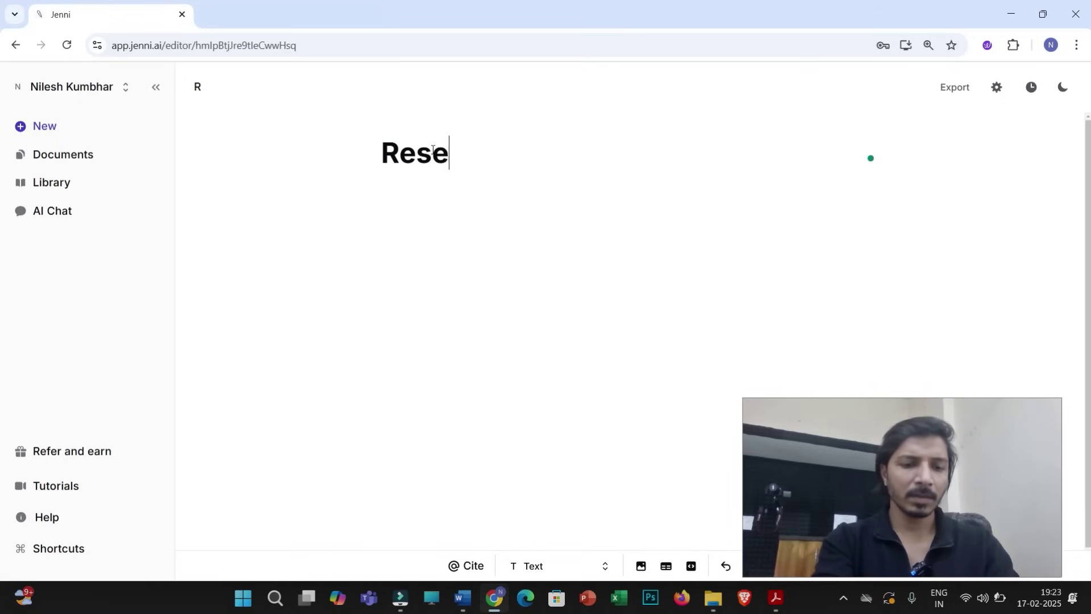
pyautogui.write('arch Pa')
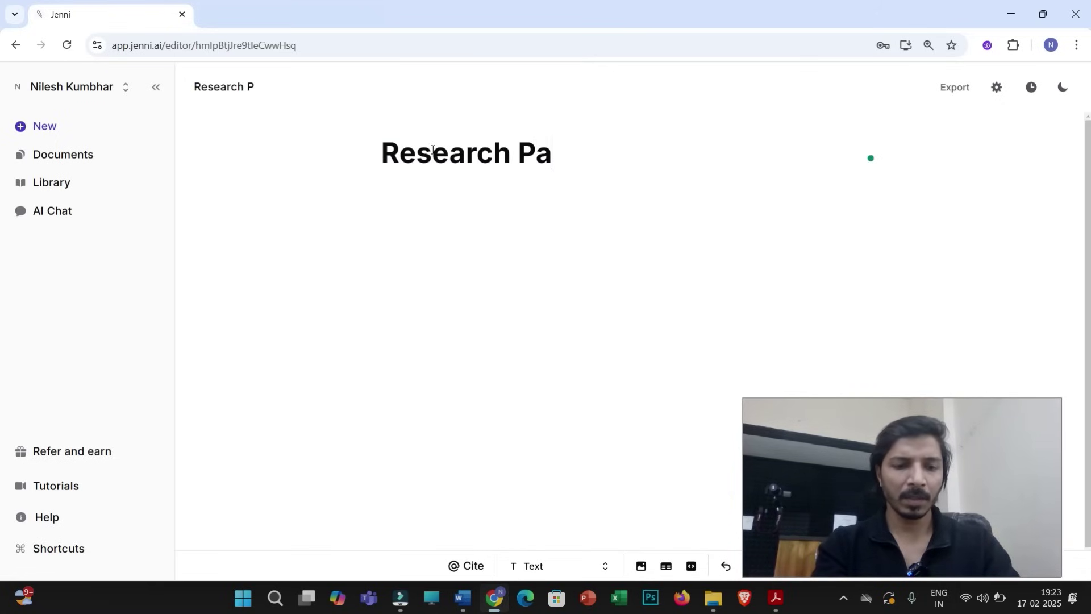
pyautogui.write('per')
# Step: Paste the copied Introduction text into the body of the document below the title
pyautogui.click(399, 197)
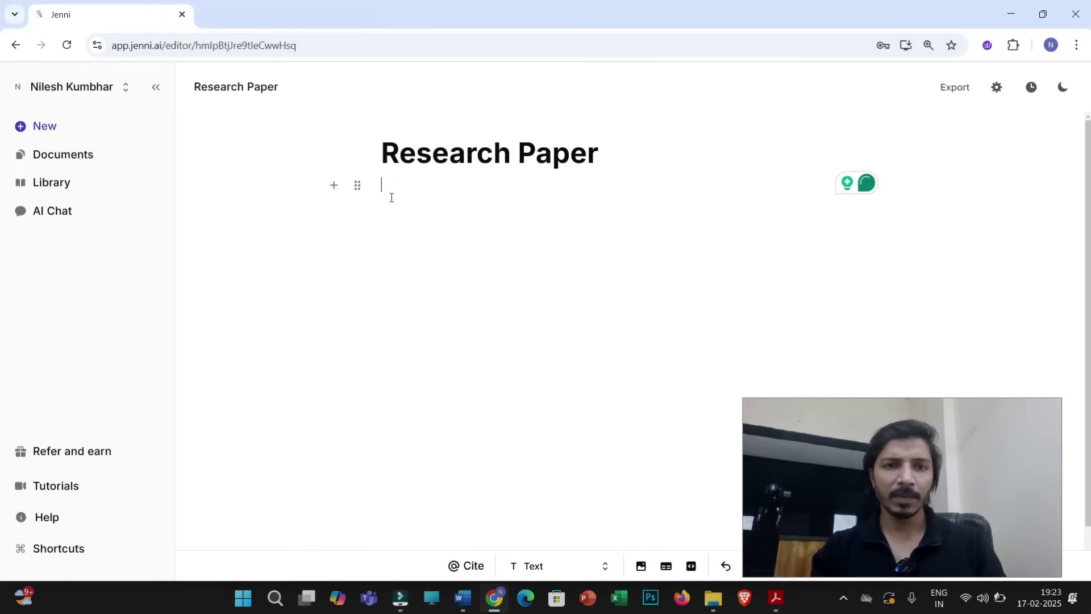
pyautogui.rightClick(390, 202)
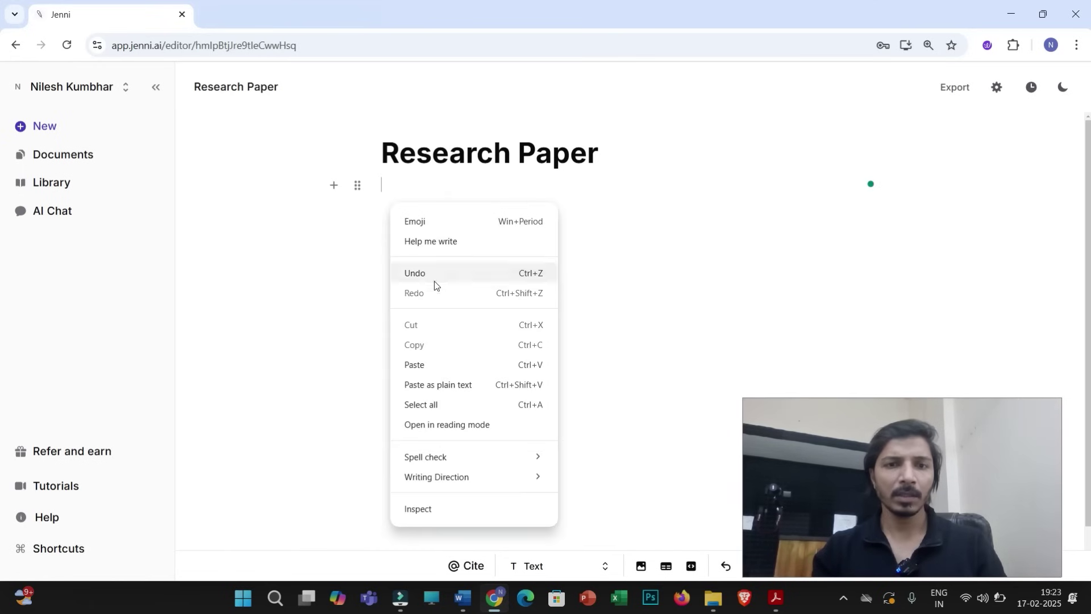
pyautogui.click(420, 364)
pyautogui.scroll(3, 531, 291)
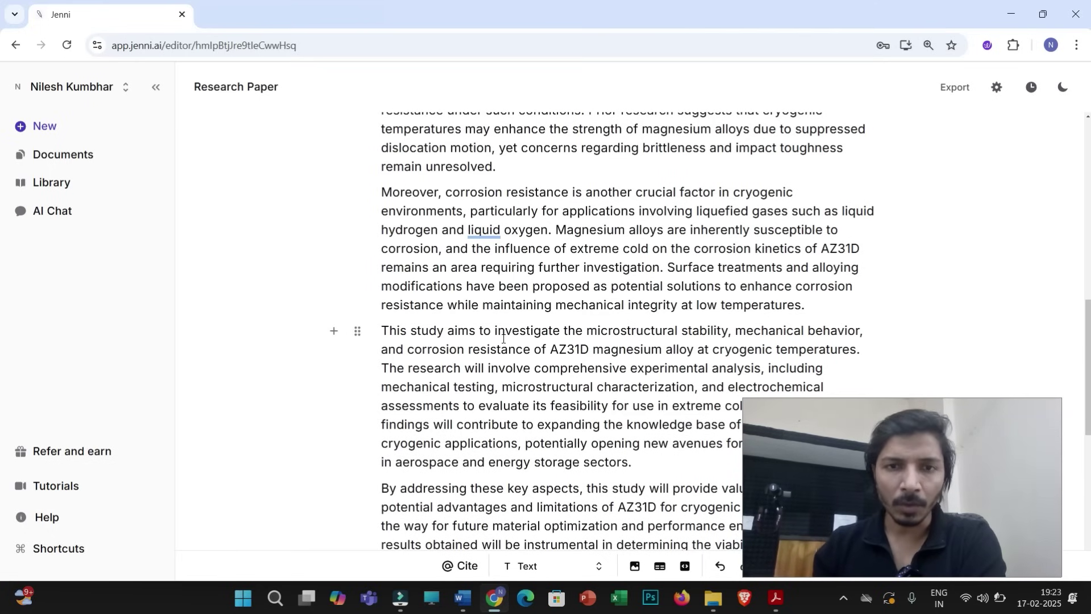
pyautogui.scroll(10, 552, 310)
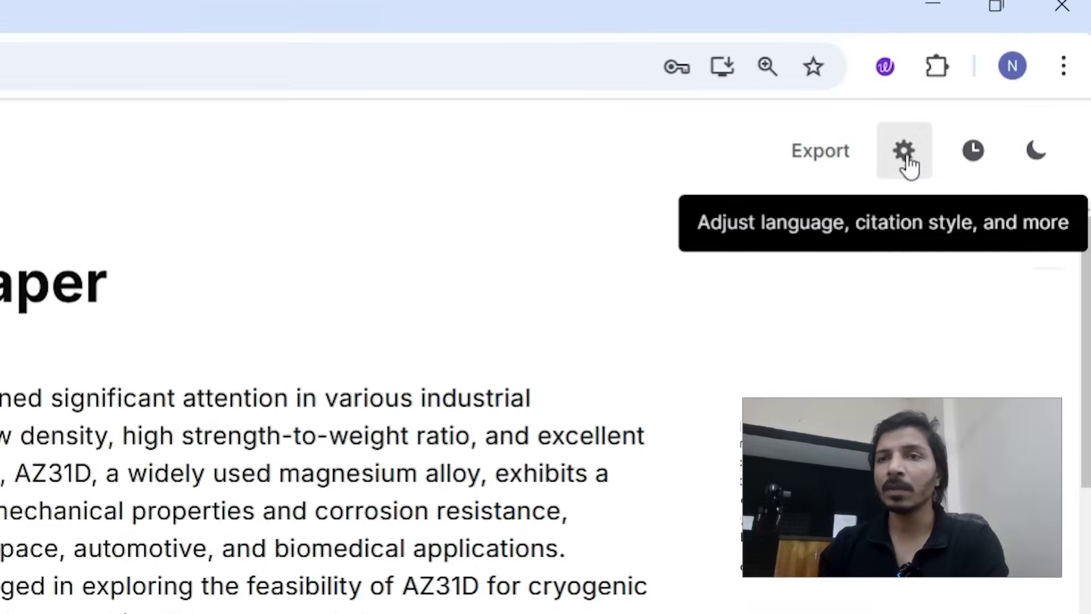
# Step: In the document settings, search the citation styles for "advanced" and set the style to Advanced Engineering Materials
pyautogui.click(903, 155)
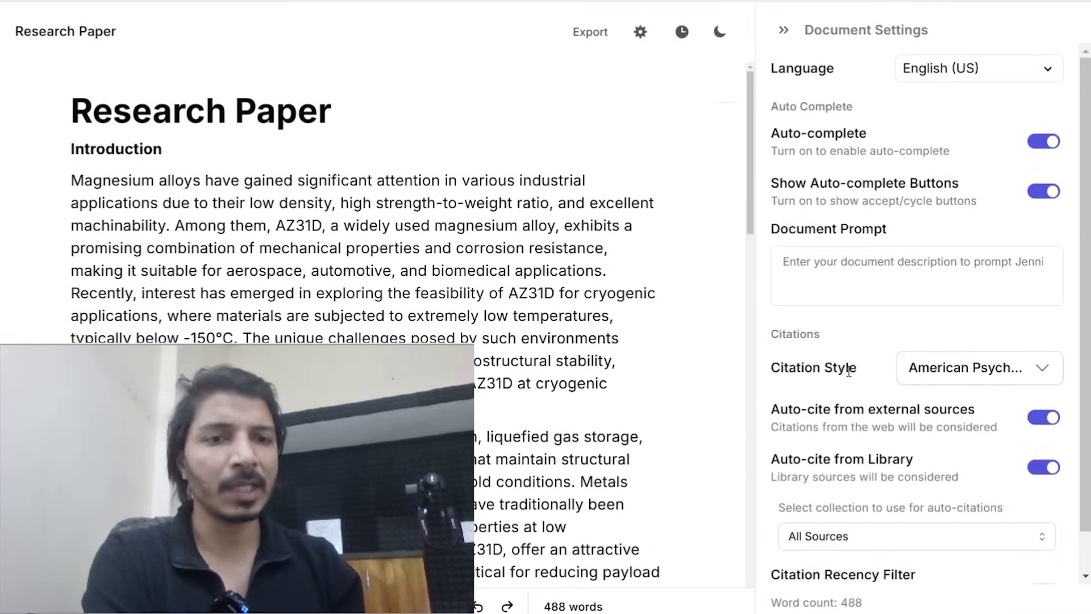
pyautogui.click(1040, 374)
pyautogui.scroll(-1, 986, 372)
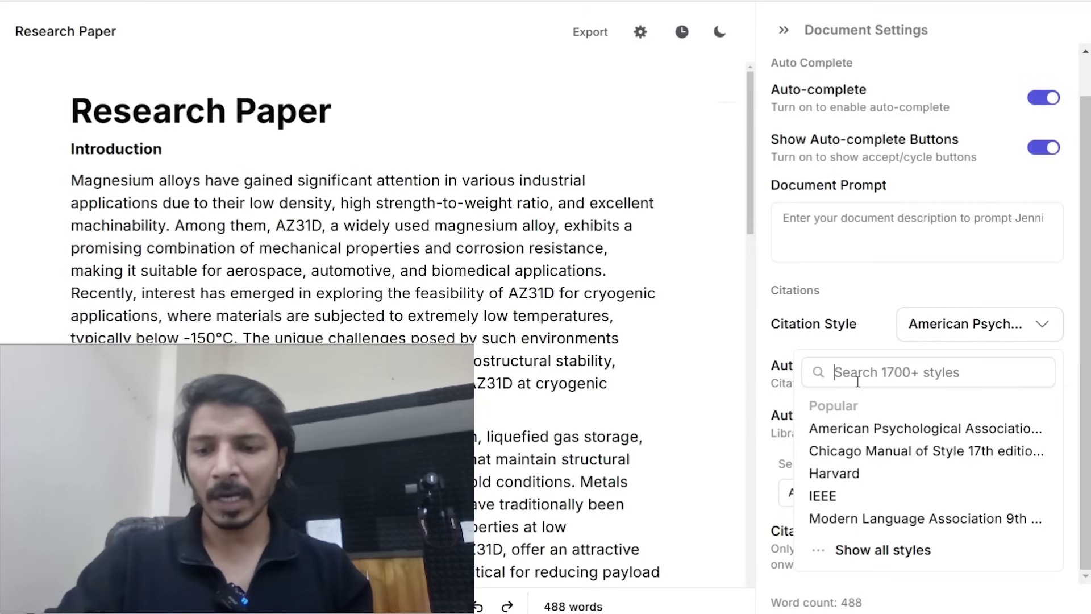
pyautogui.write('advanced')
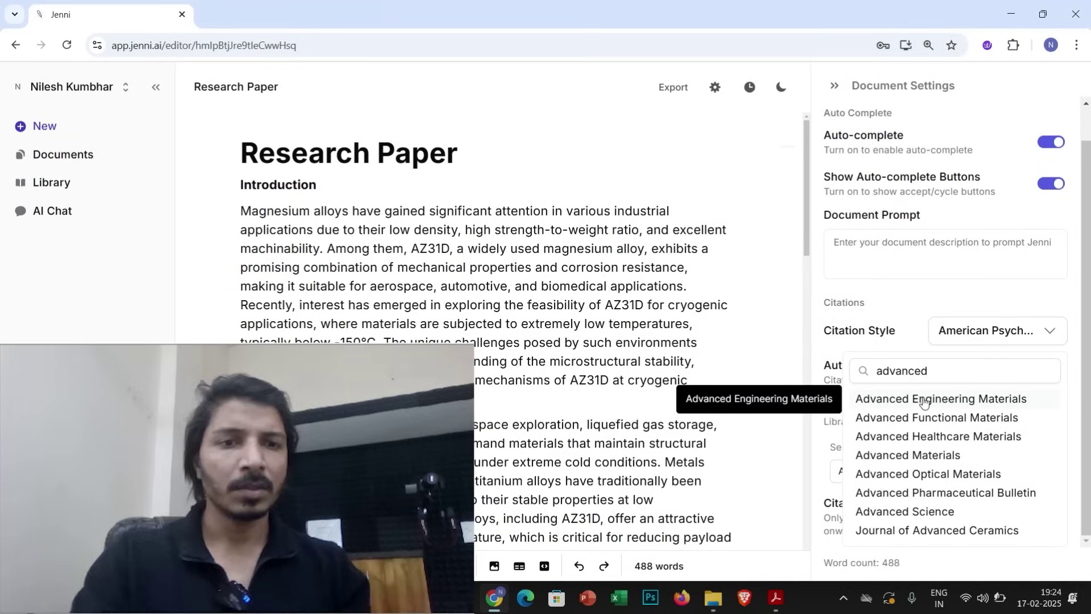
pyautogui.click(923, 402)
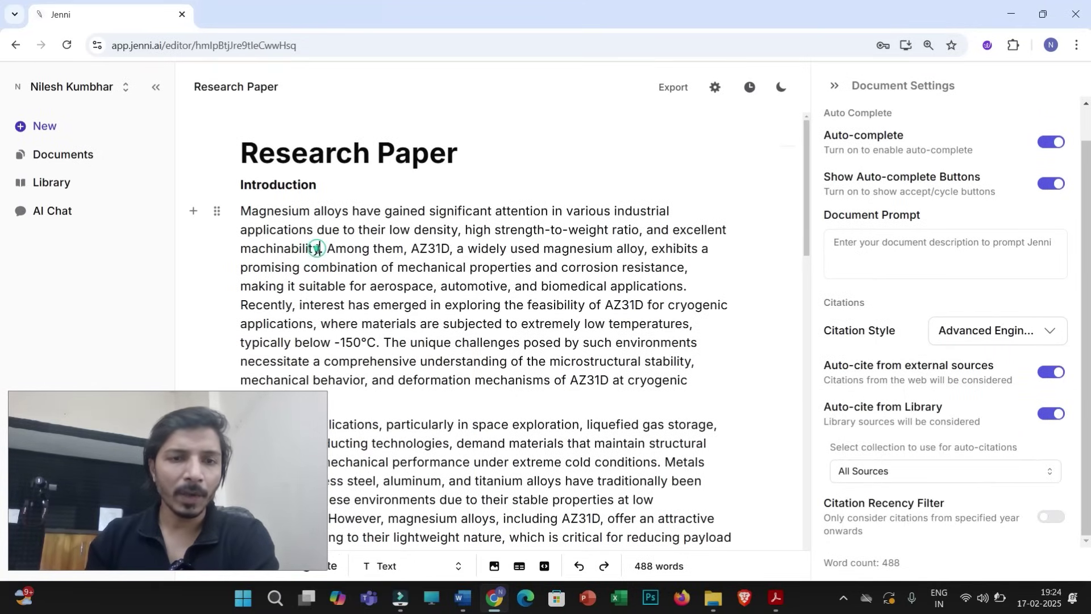
# Step: Select the Introduction's first sentence, up to "excellent machinability", and bring up citation suggestions for it
pyautogui.moveTo(317, 249); pyautogui.dragTo(242, 215)
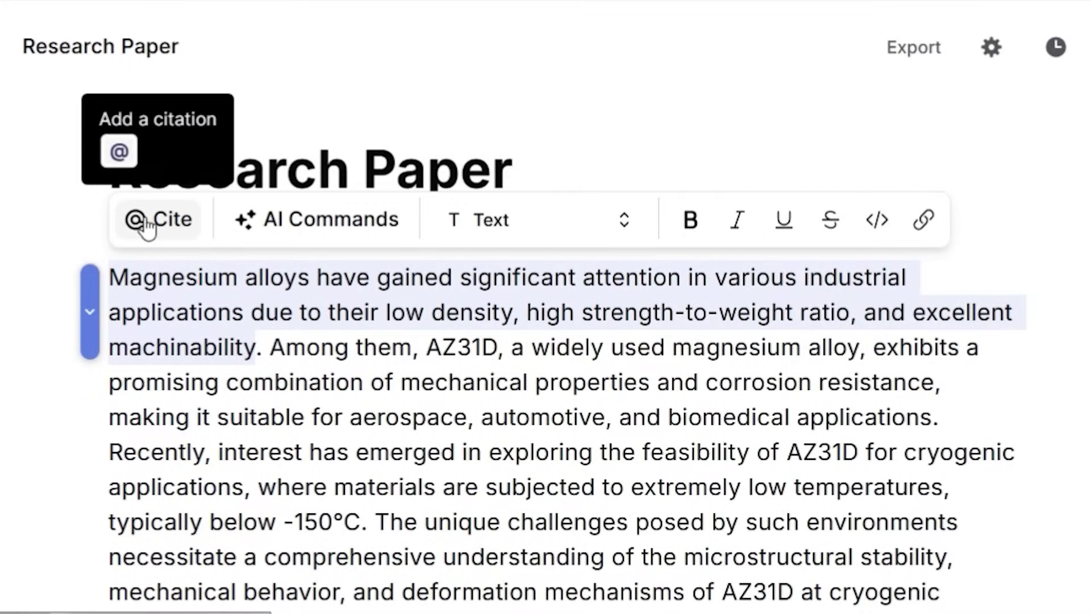
pyautogui.click(163, 226)
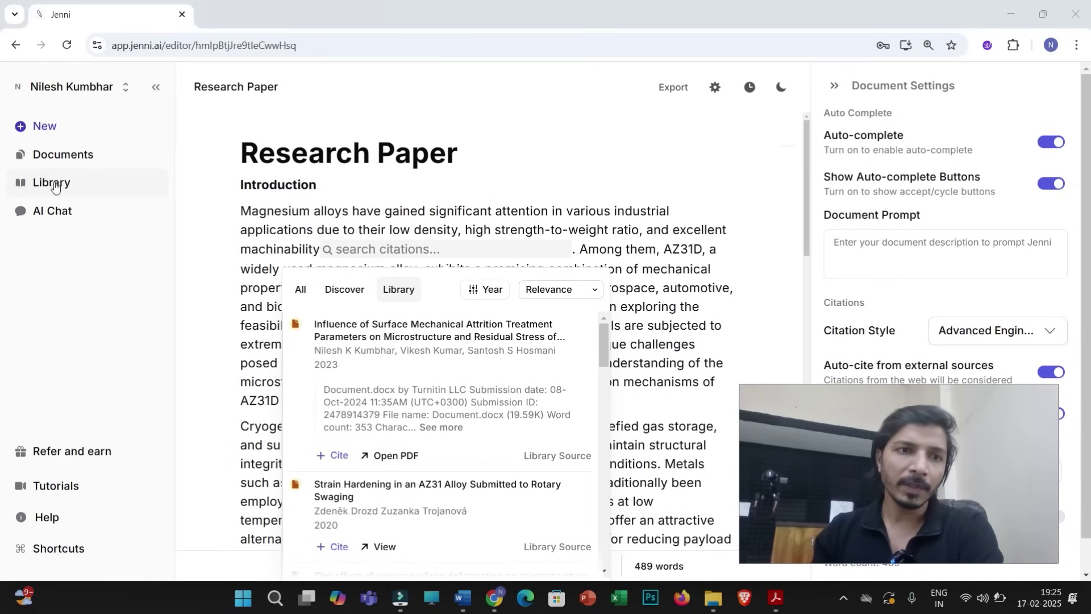
# Step: Open the library and look through its saved sources
pyautogui.click(51, 183)
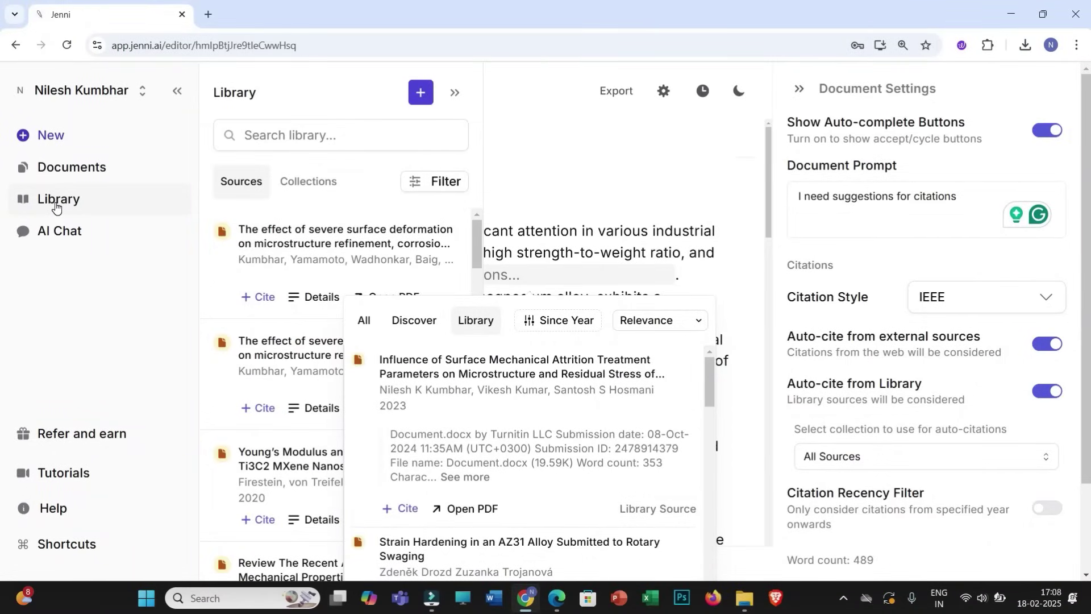
pyautogui.doubleClick(55, 205)
pyautogui.click(77, 214)
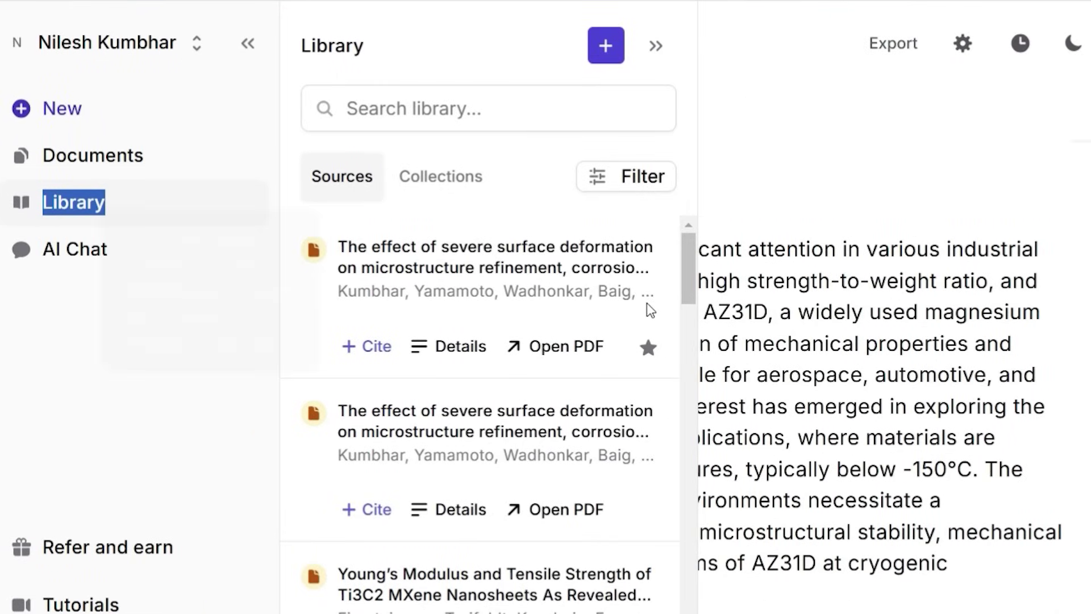
pyautogui.scroll(-12, 651, 309)
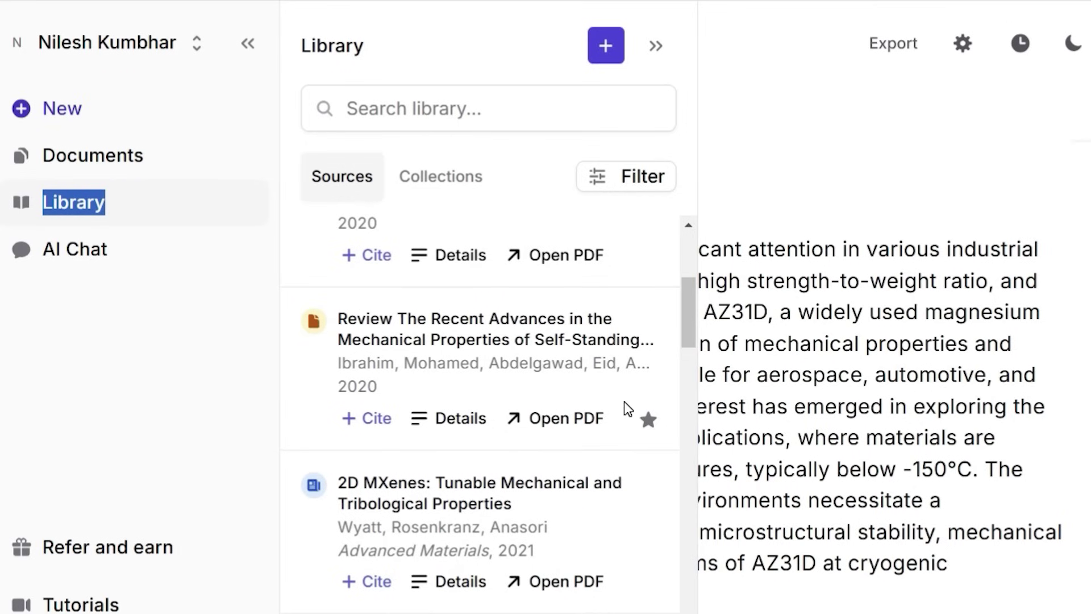
pyautogui.scroll(-7, 585, 462)
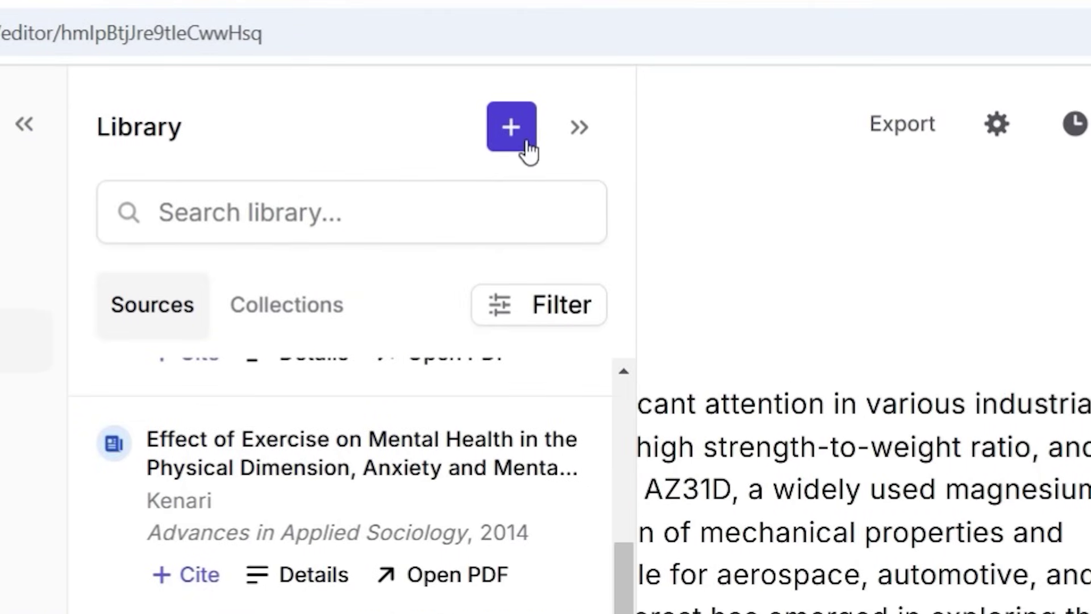
# Step: Look through the library's upload options for PDFs, .bib import and DOI search without importing anything
pyautogui.click(513, 144)
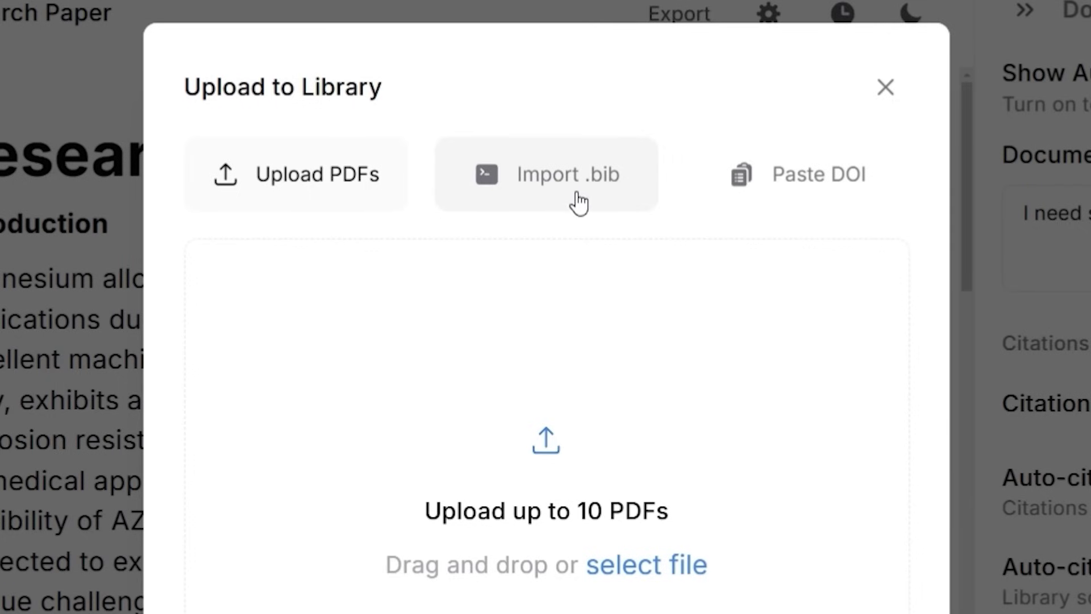
pyautogui.click(559, 189)
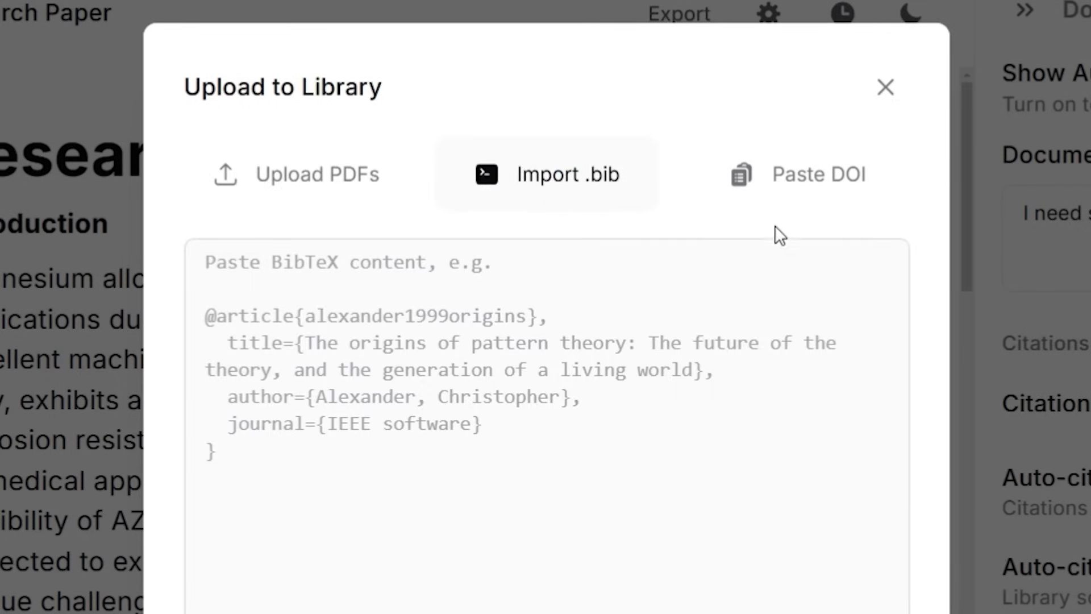
pyautogui.click(824, 187)
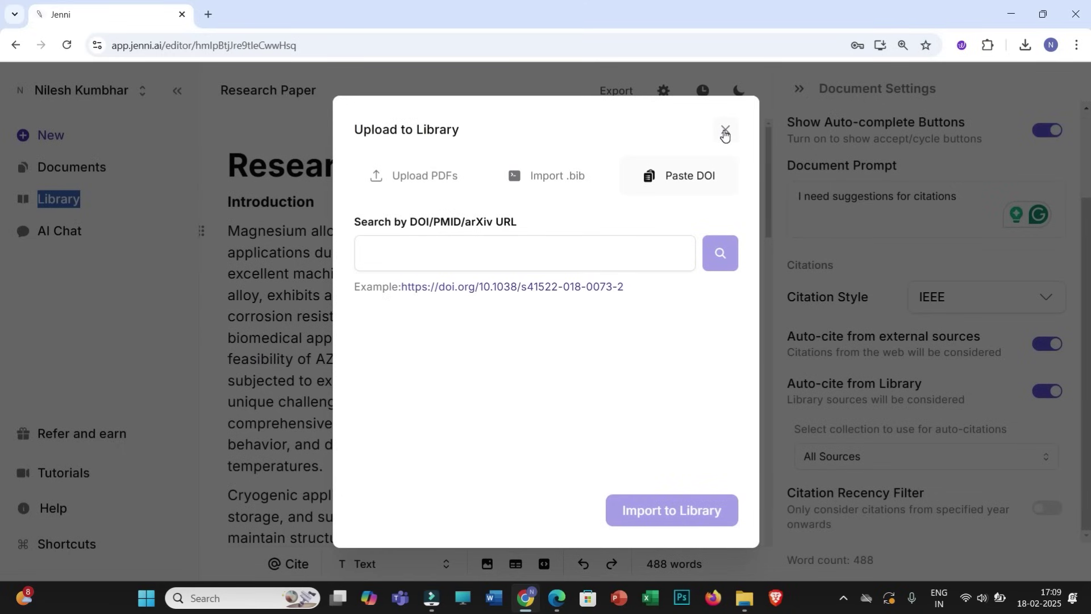
pyautogui.click(723, 134)
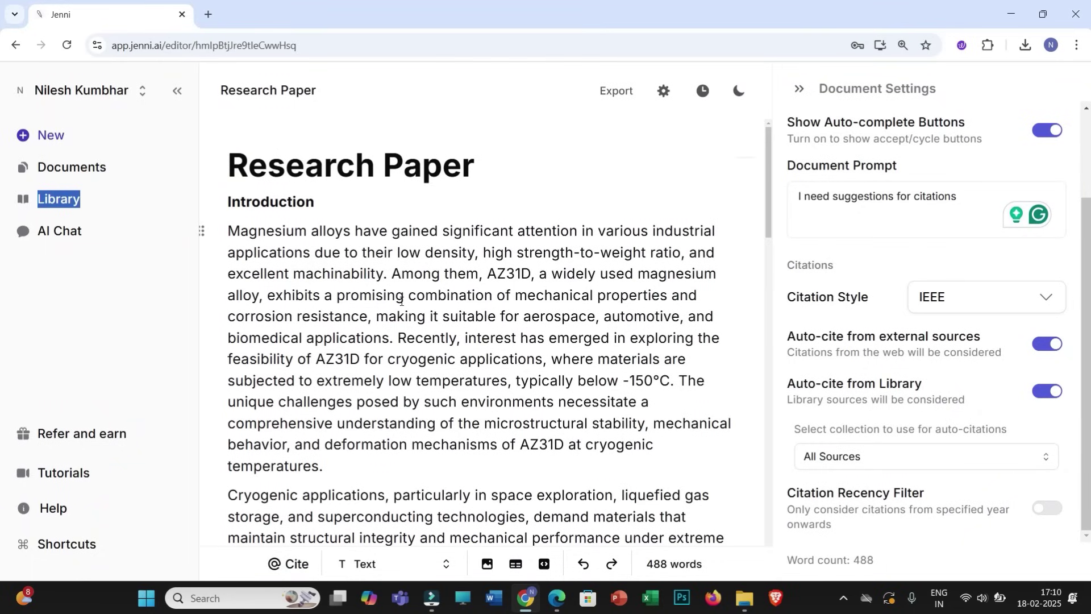
# Step: Bring up citation suggestions for the Introduction's first sentence, ending at "excellent machinability", and show discovered sources since 2021 instead of library sources
pyautogui.click(503, 305)
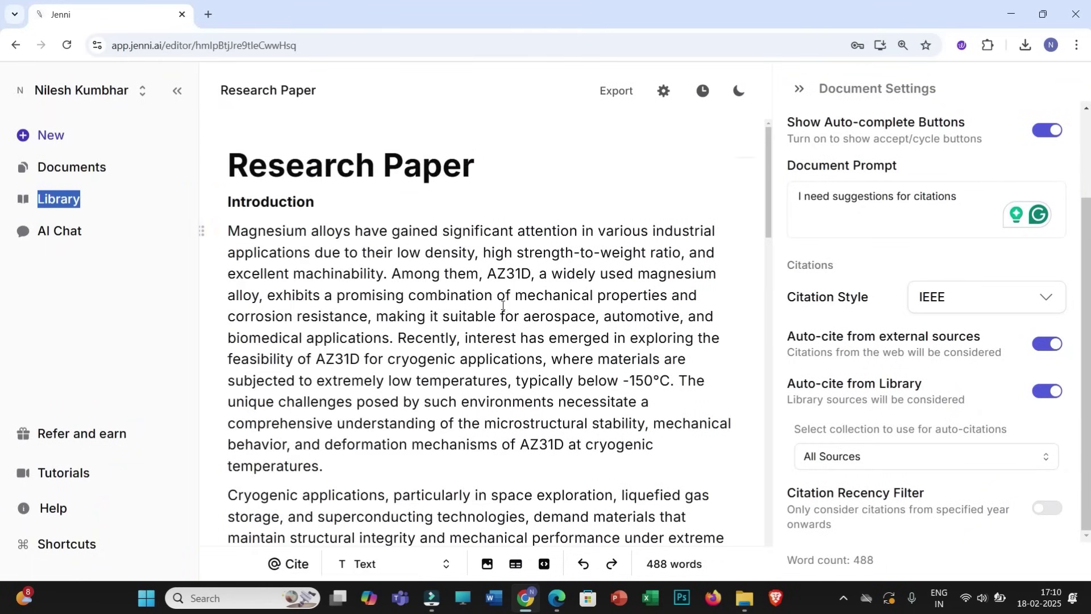
pyautogui.click(383, 276)
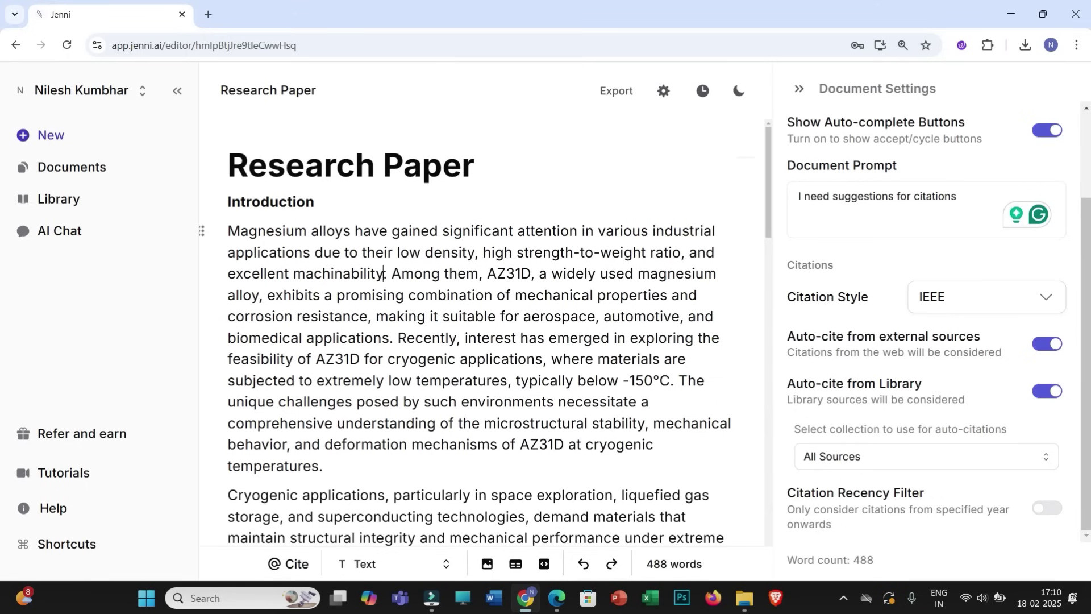
pyautogui.moveTo(383, 276); pyautogui.dragTo(228, 235)
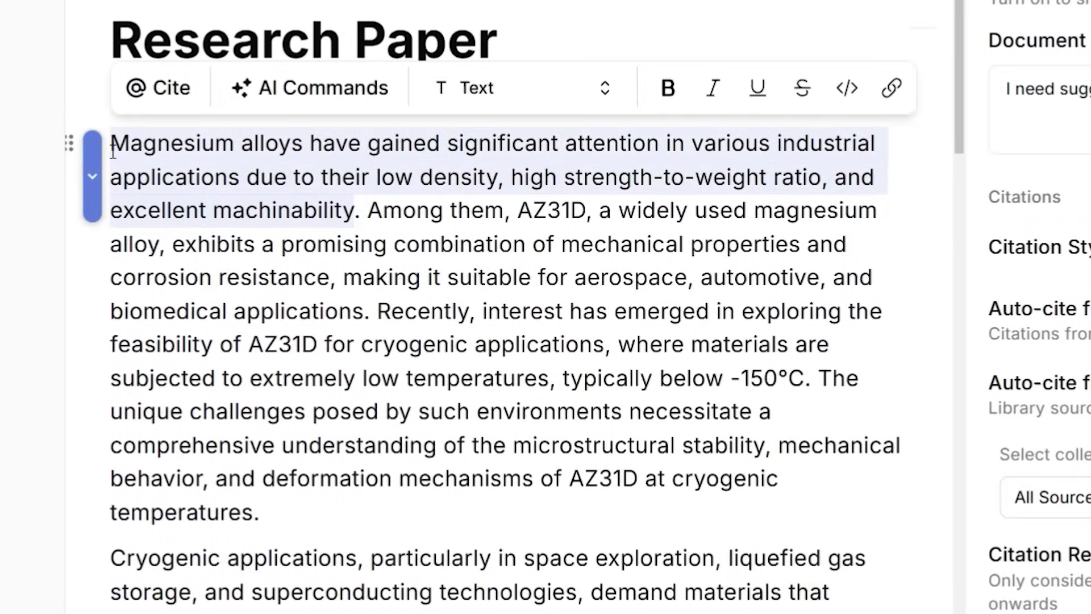
pyautogui.click(165, 88)
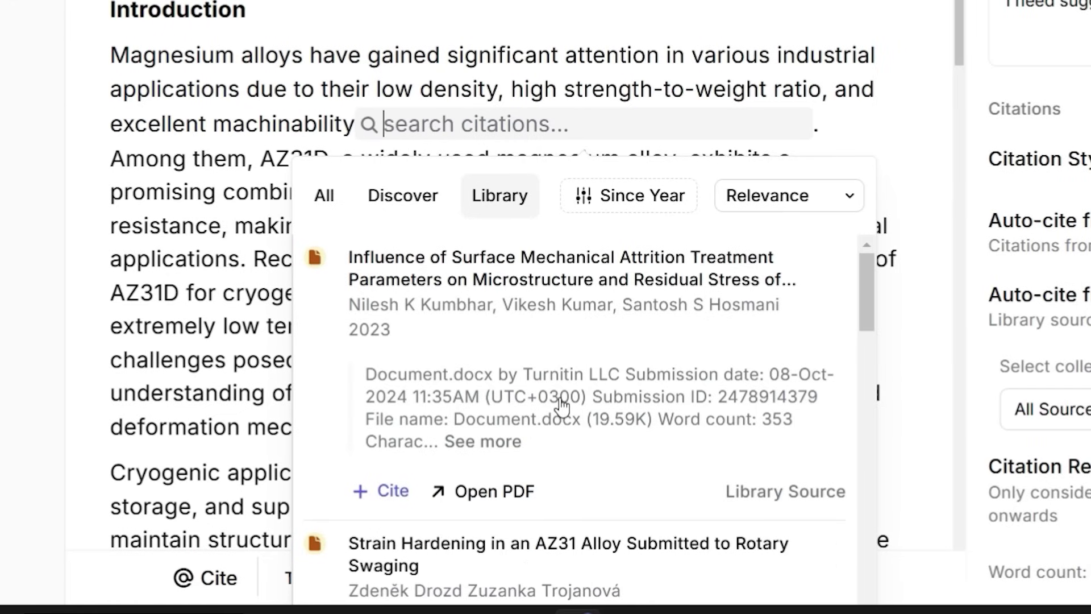
pyautogui.scroll(-3, 444, 460)
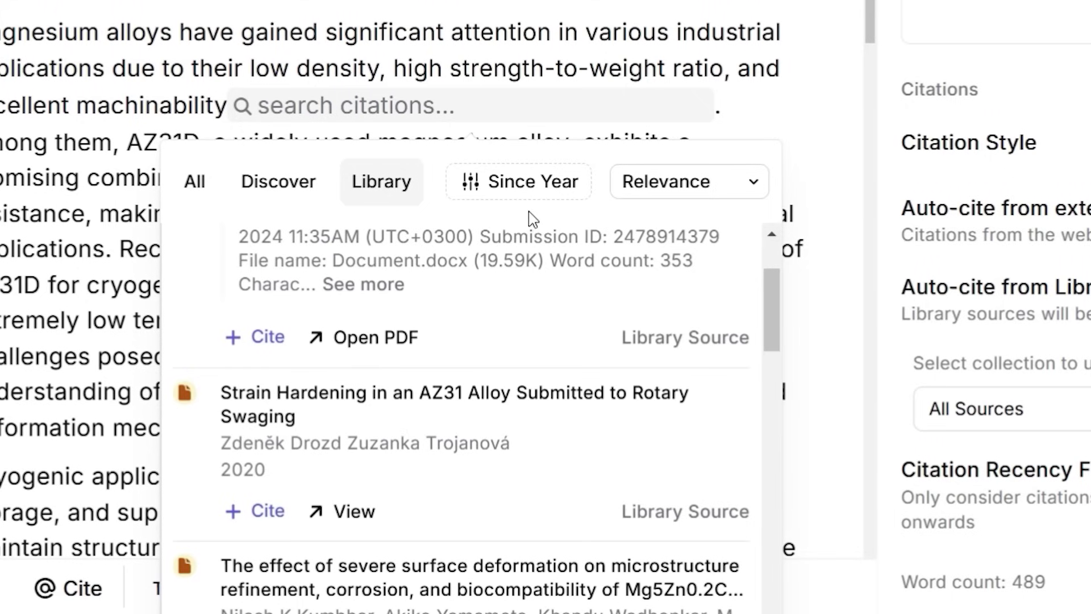
pyautogui.click(272, 193)
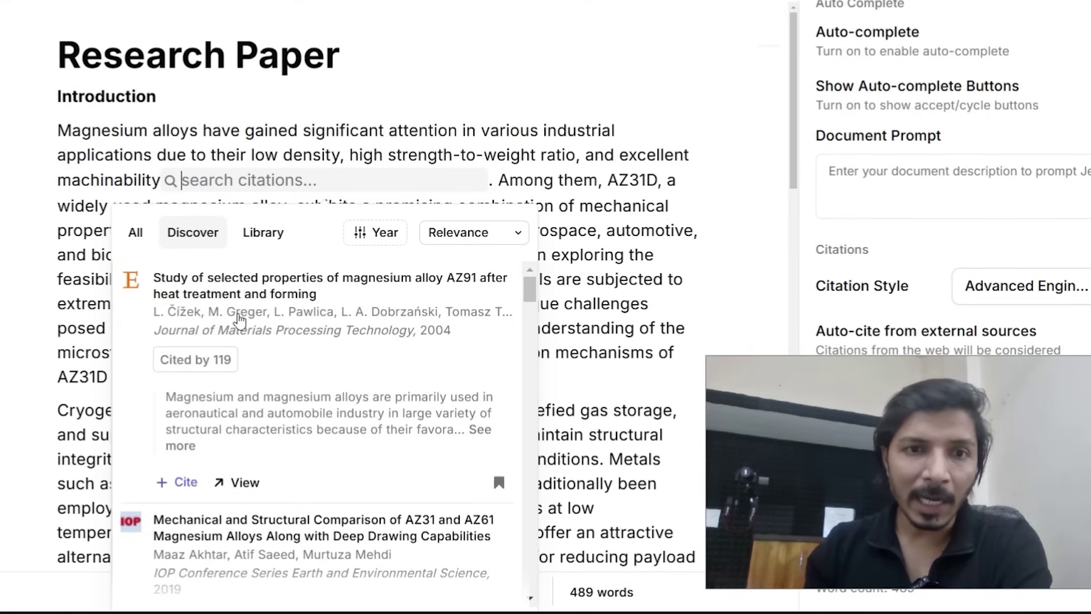
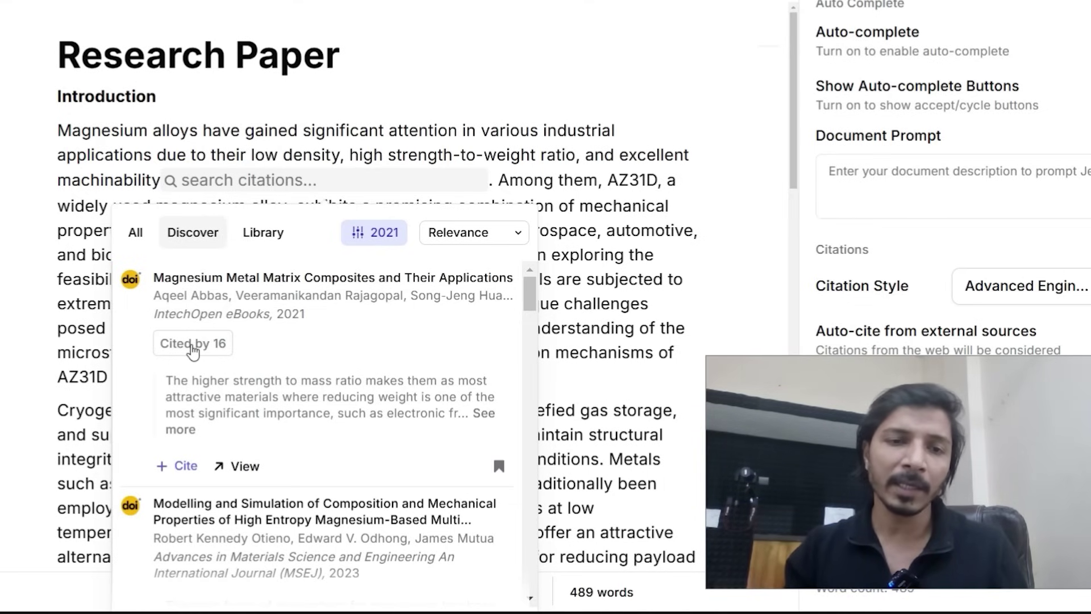
# Step: Cite "Magnesium Metal Matrix Composites and Their Applications" and the 2023 paper on modelling high entropy magnesium-based alloys for the first sentence
pyautogui.click(192, 347)
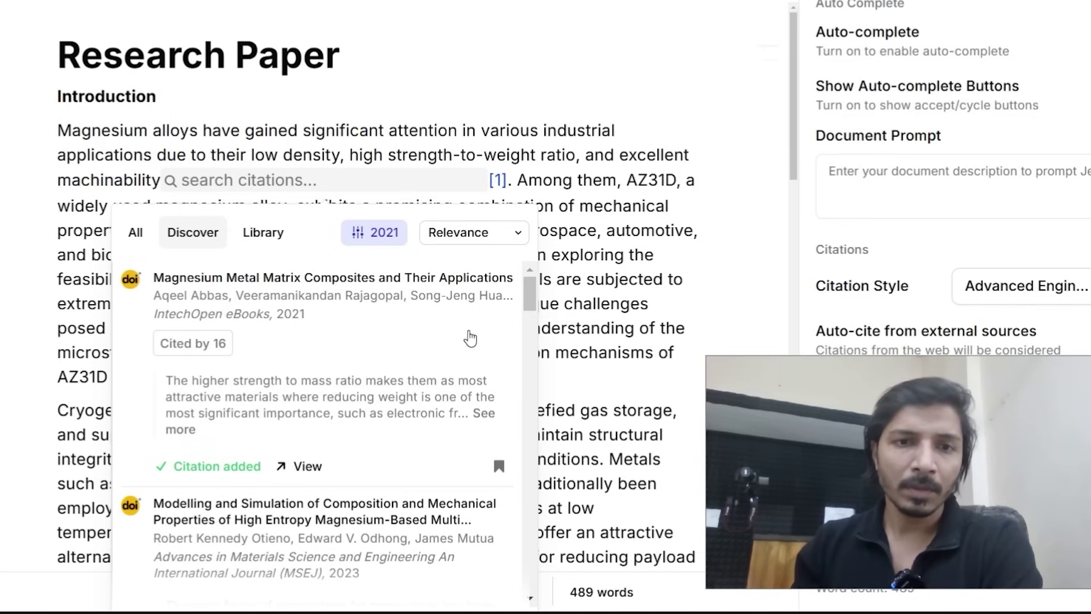
pyautogui.scroll(-2, 320, 367)
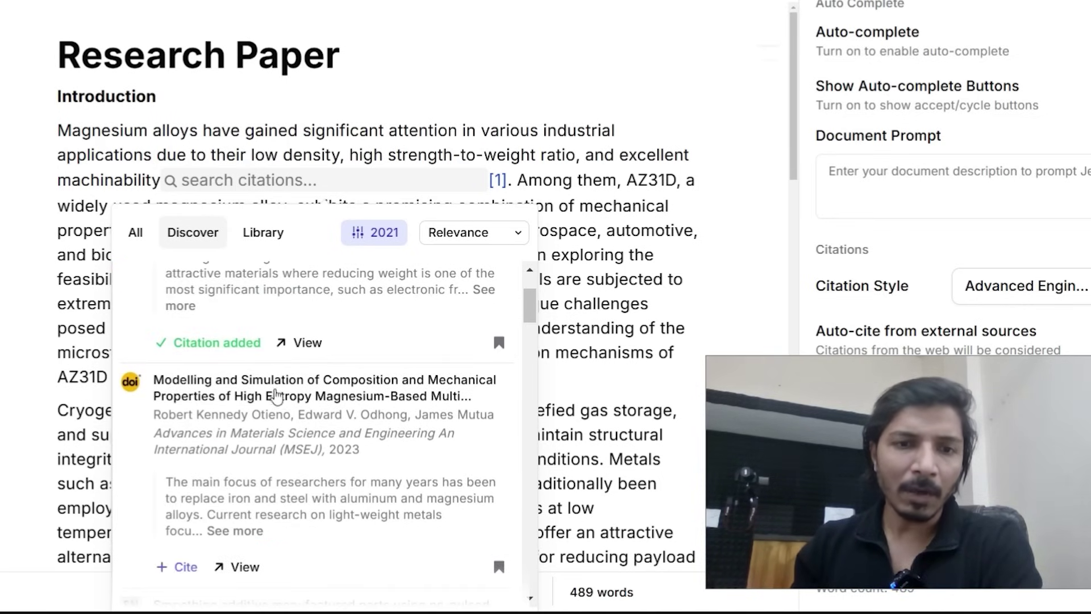
pyautogui.scroll(-2, 244, 386)
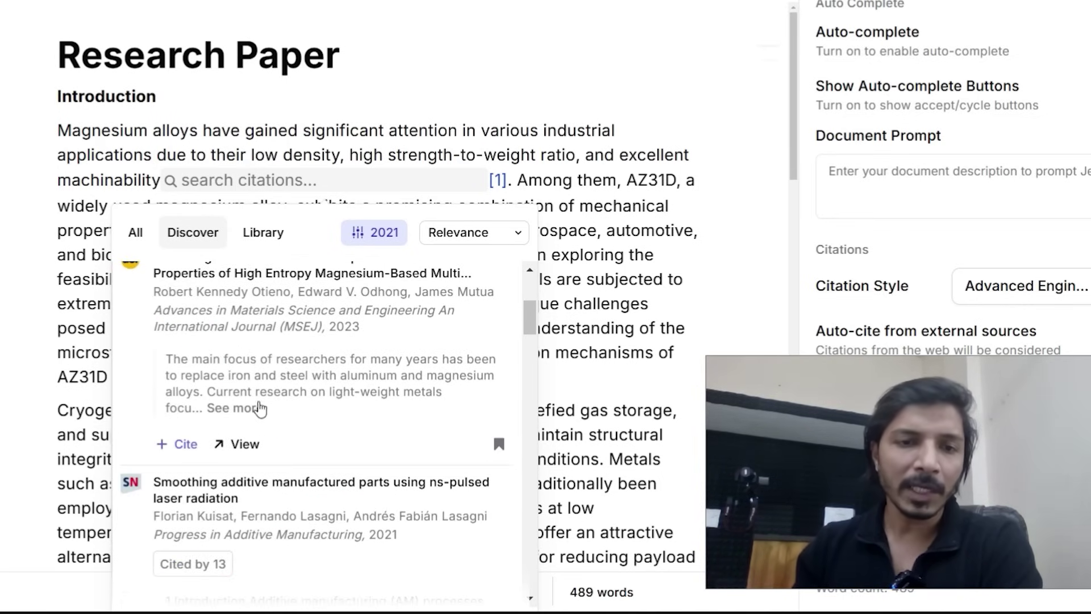
pyautogui.click(186, 446)
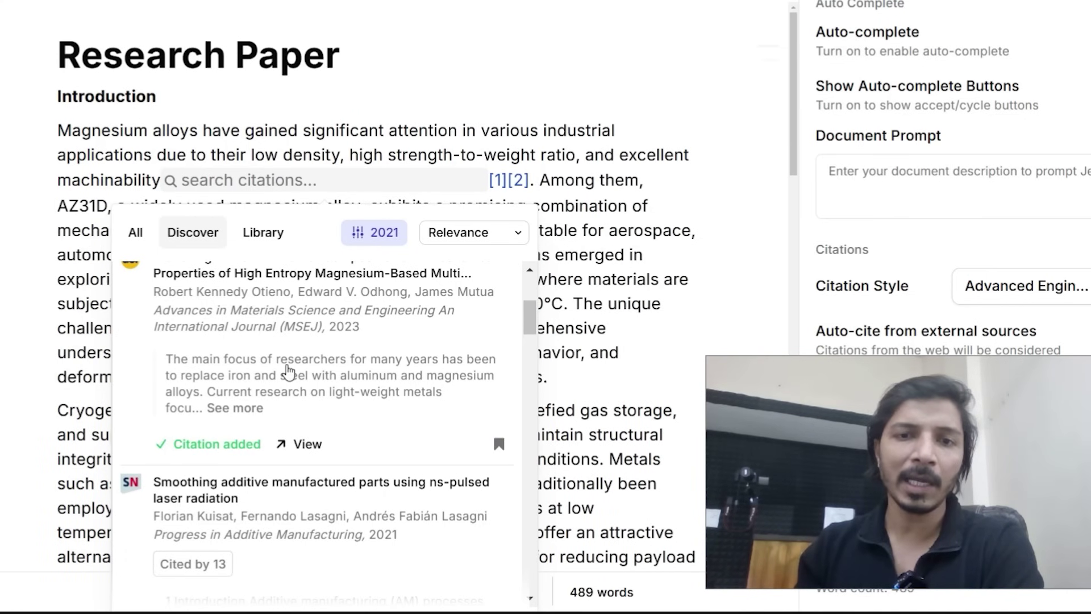
pyautogui.click(659, 180)
# Step: Cite "Low-Temperature Physics of Plasticity and Strength" and "Effect of Cryogenic Treatment" on AZ31 magnesium alloy for the first paragraph's last sentence
pyautogui.scroll(-2, 330, 250)
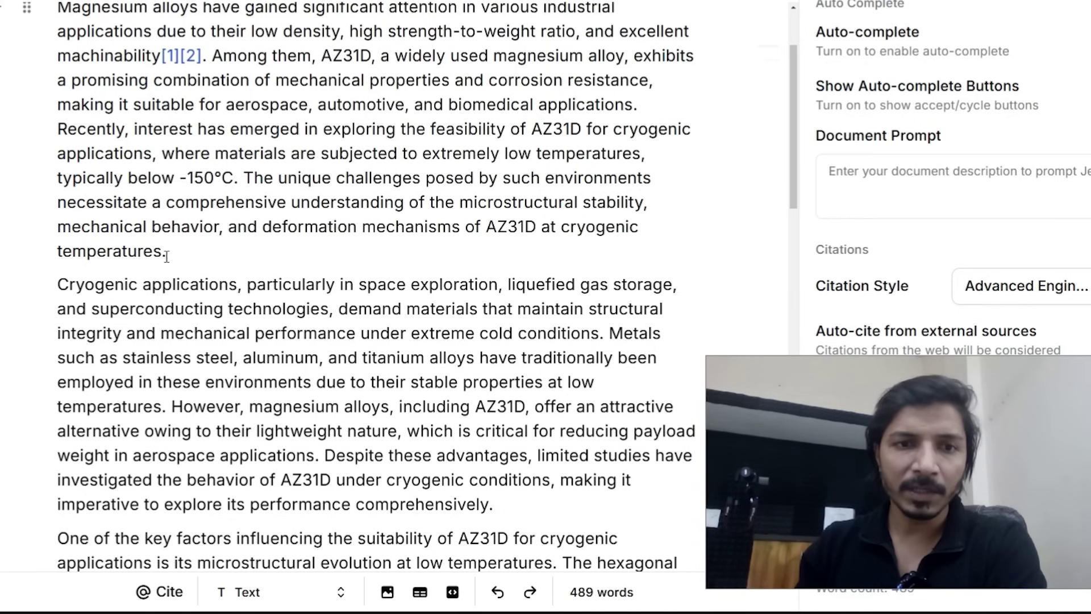
pyautogui.moveTo(163, 251); pyautogui.dragTo(235, 178)
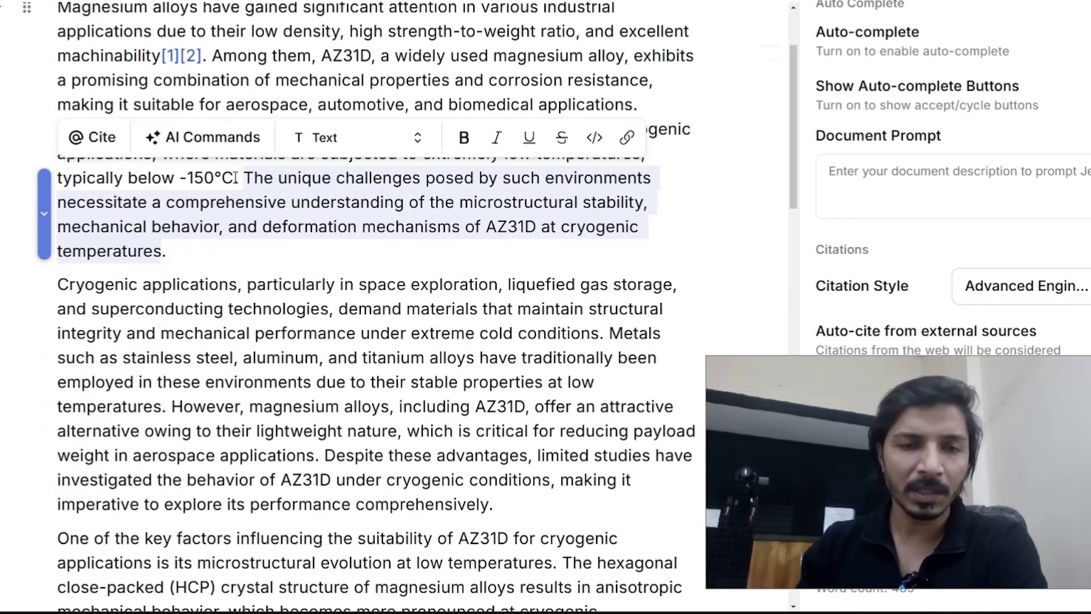
pyautogui.click(97, 138)
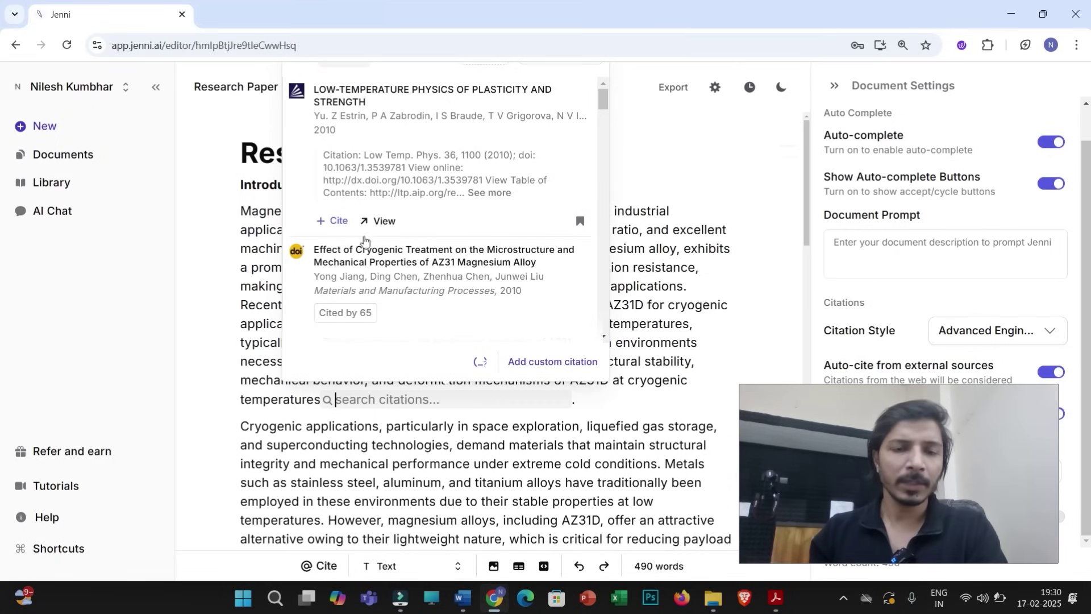
pyautogui.click(337, 222)
pyautogui.scroll(-3, 435, 280)
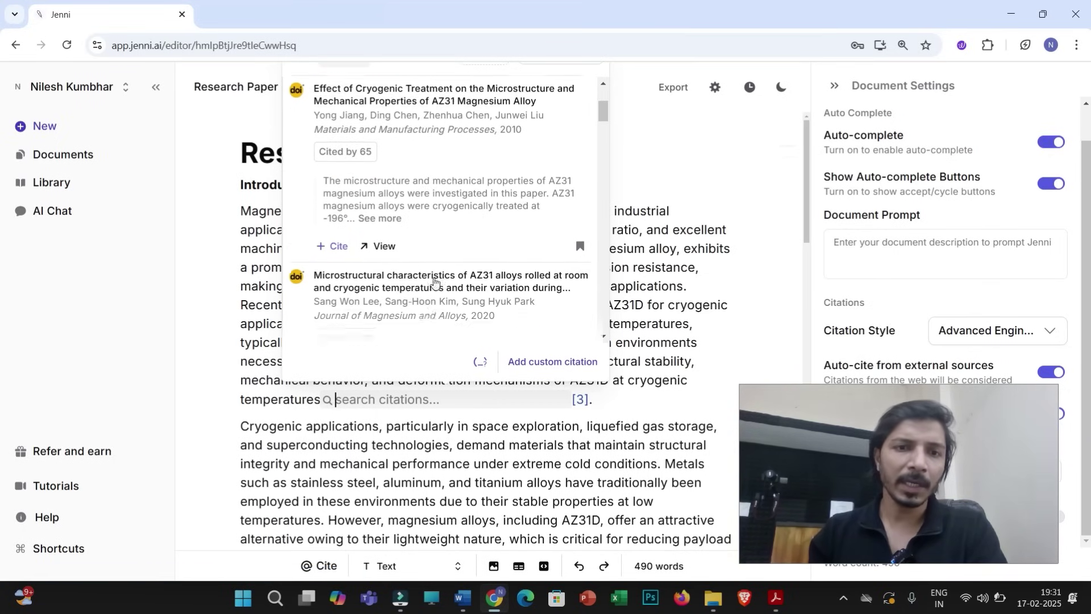
pyautogui.scroll(-1, 435, 280)
pyautogui.click(337, 219)
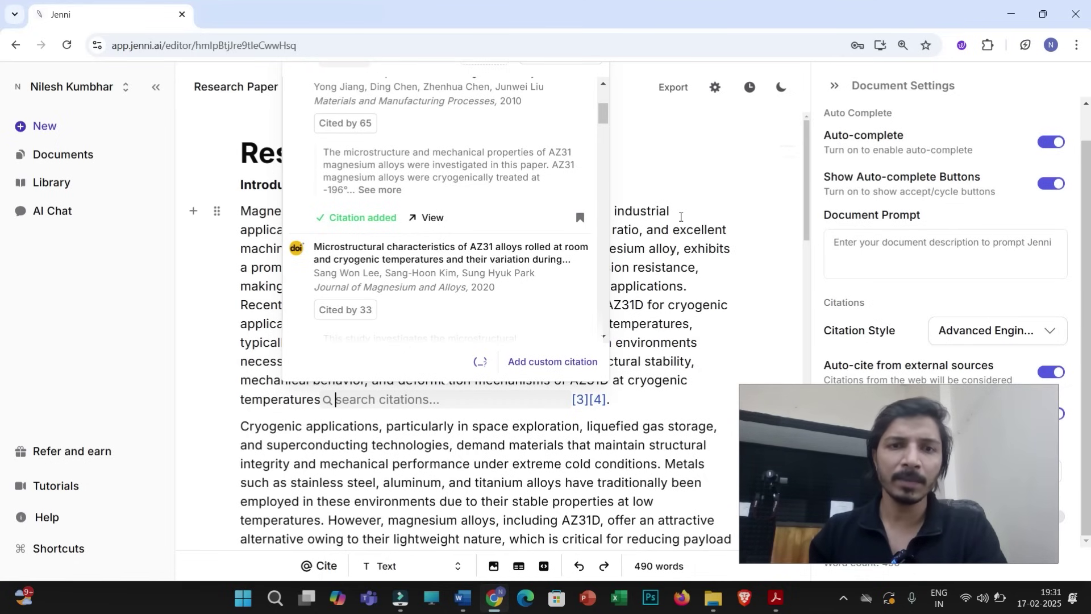
pyautogui.press('Escape')
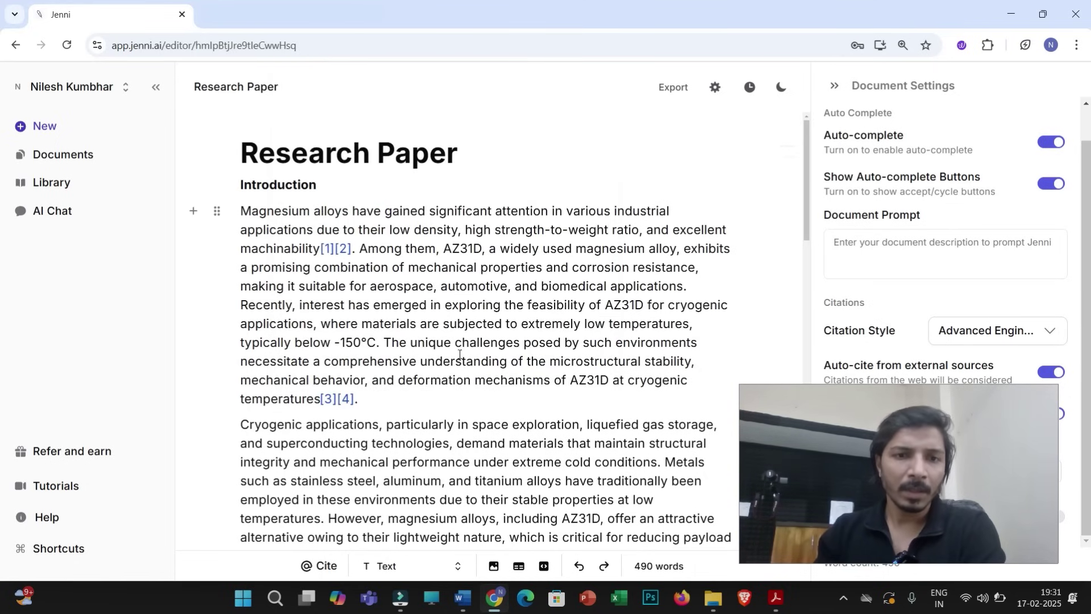
# Step: Review the document's text and in-text citations down to the References list at its end
pyautogui.scroll(-9, 359, 285)
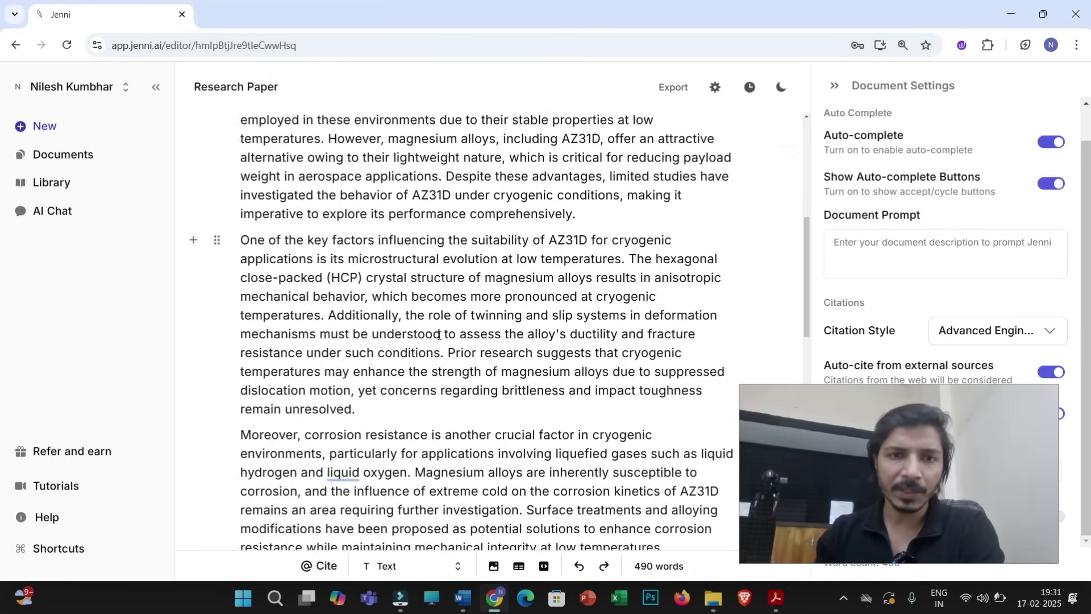
pyautogui.scroll(9, 424, 342)
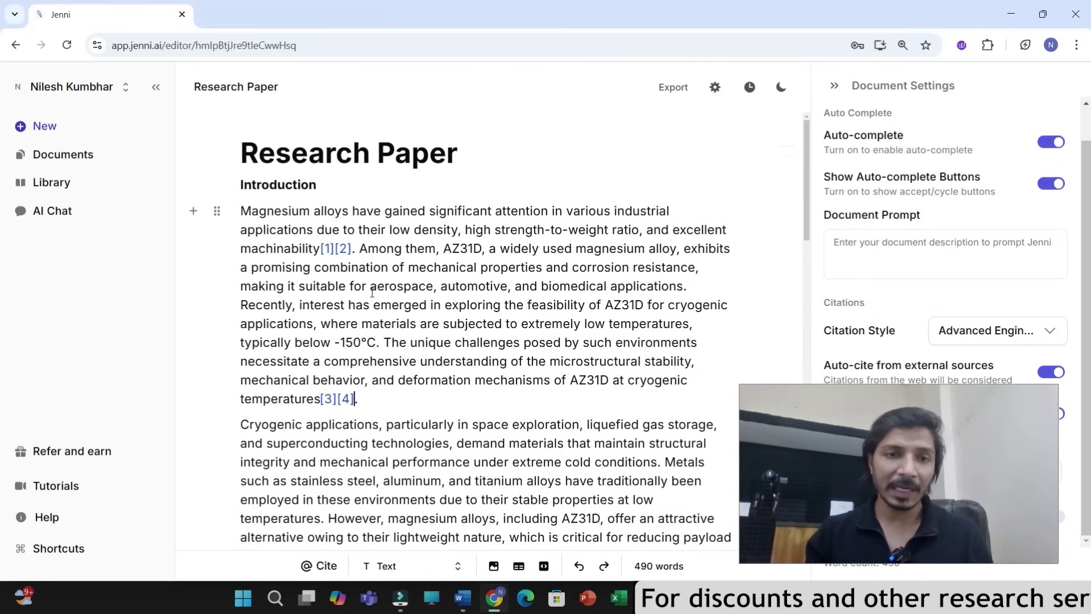
pyautogui.scroll(-1, 446, 315)
pyautogui.scroll(-7, 446, 314)
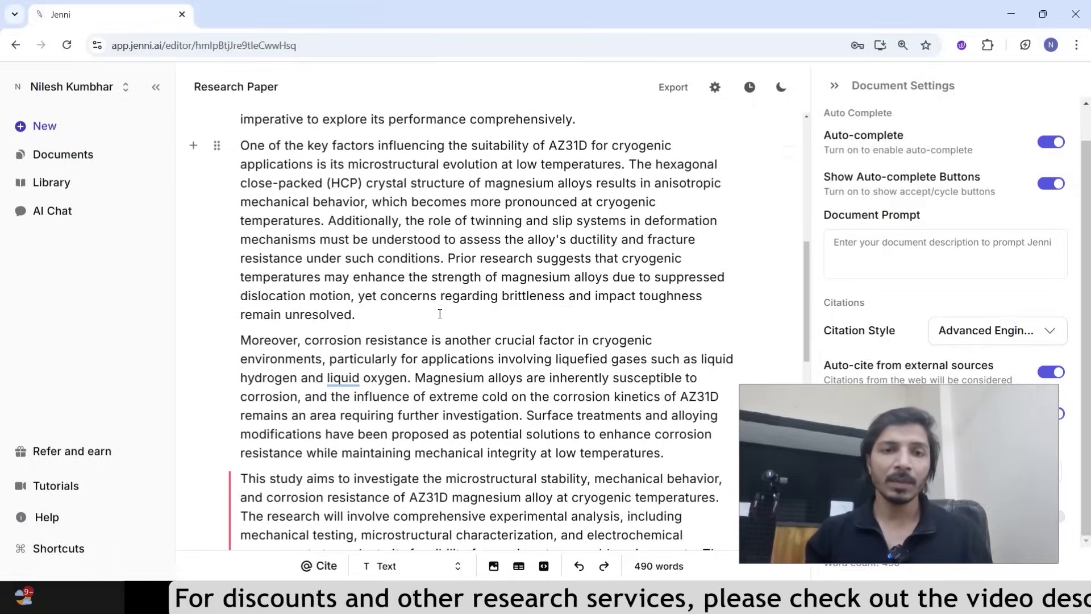
pyautogui.scroll(-3, 432, 332)
pyautogui.scroll(-6, 430, 333)
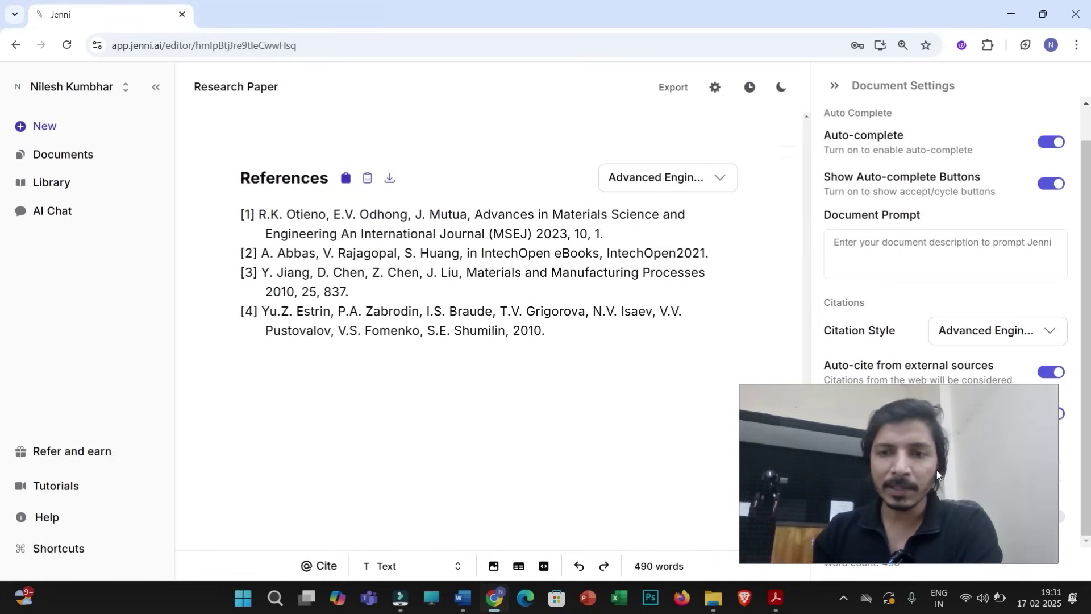
pyautogui.moveTo(936, 469); pyautogui.dragTo(216, 479)
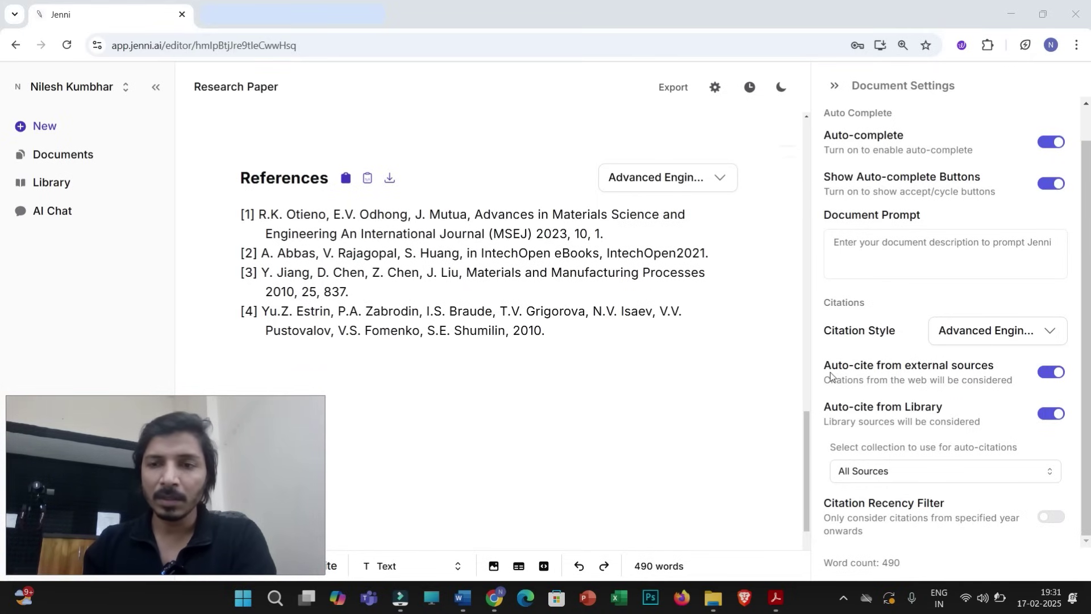
# Step: Search the citation styles for "mater" and set the style to Advanced Functional Materials
pyautogui.click(1056, 333)
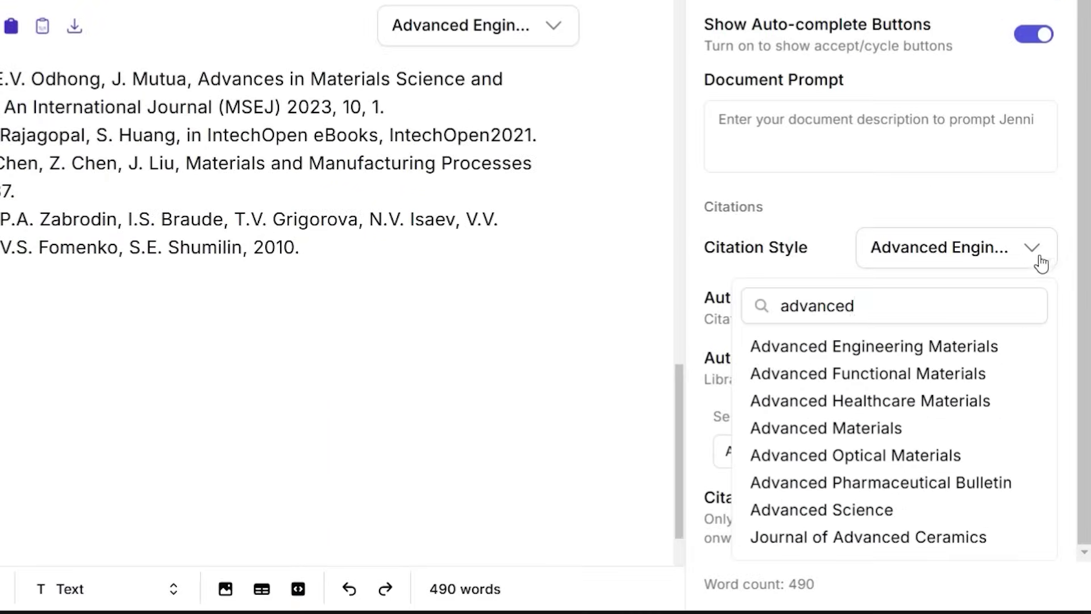
pyautogui.moveTo(892, 312); pyautogui.dragTo(786, 331)
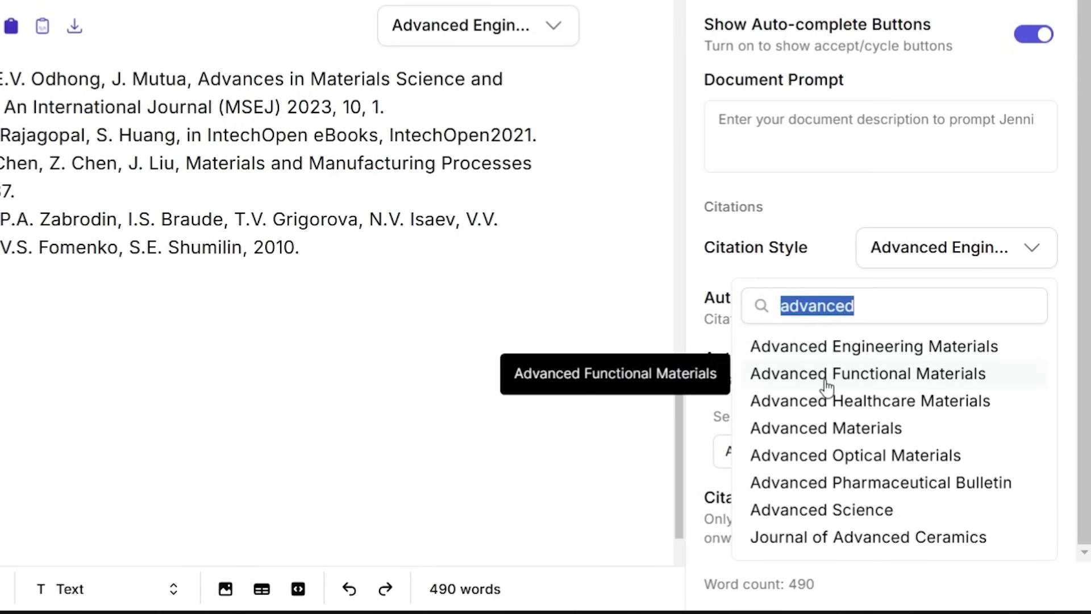
pyautogui.write('mater')
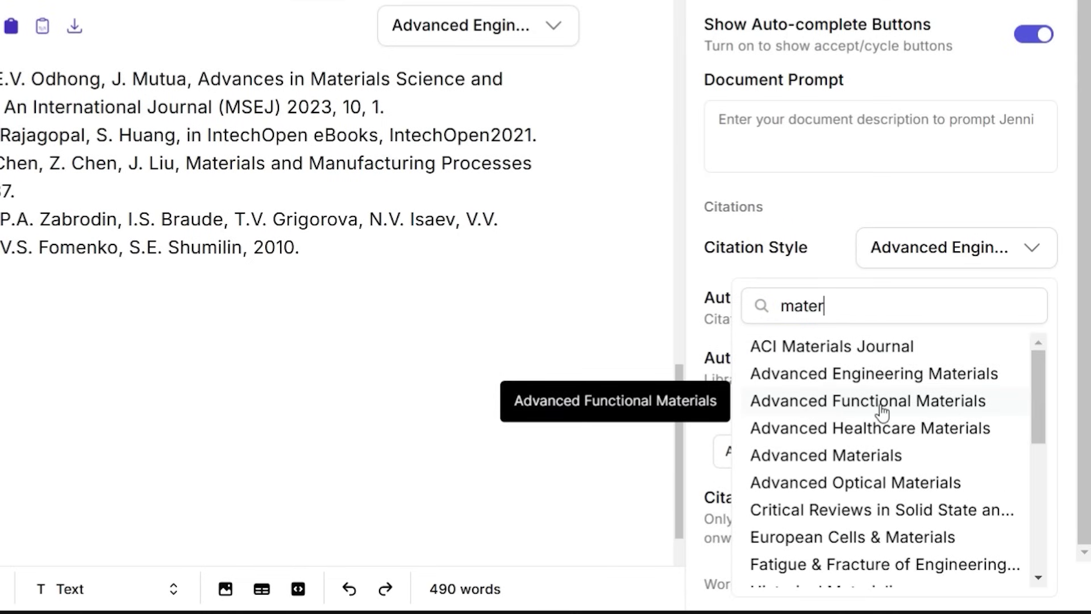
pyautogui.click(889, 404)
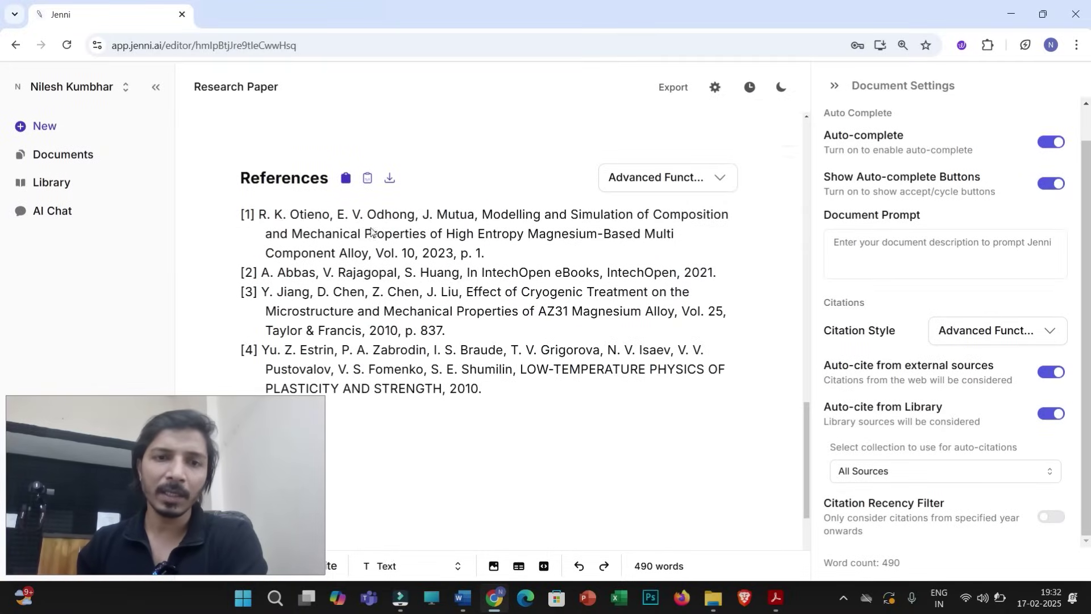
pyautogui.scroll(15, 371, 230)
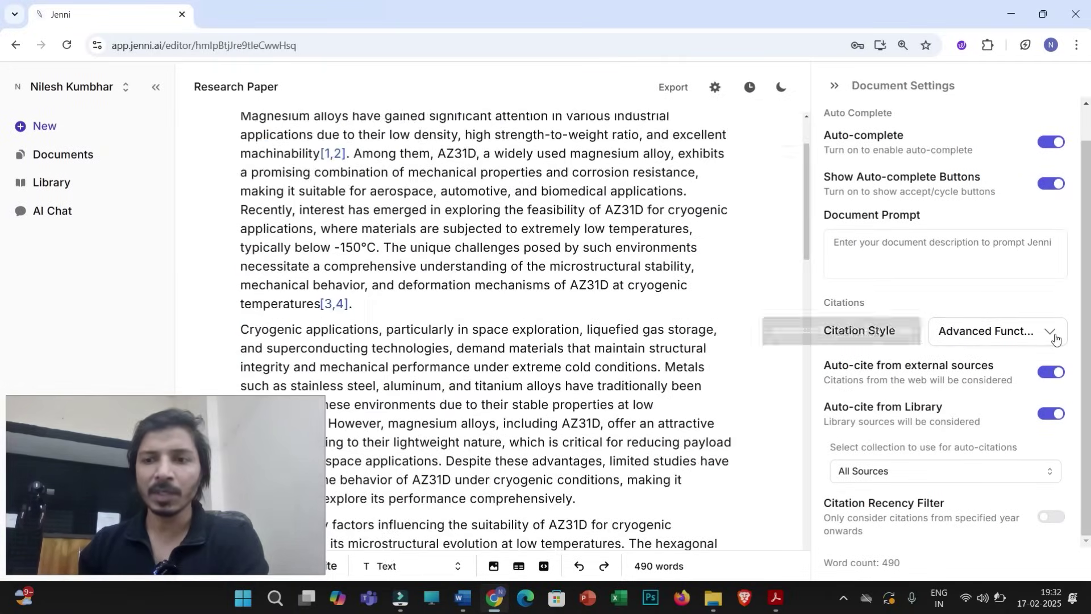
# Step: Clear the citation style search and set the document's citation style to Harvard
pyautogui.click(1055, 338)
pyautogui.scroll(-3, 986, 446)
pyautogui.scroll(3, 977, 443)
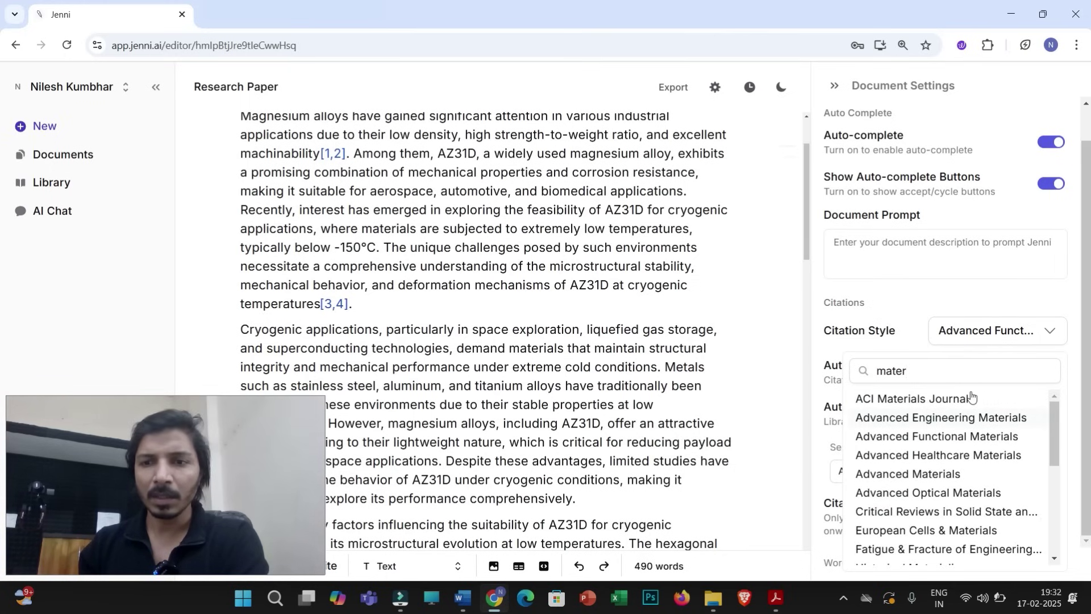
pyautogui.press('BackSpace')
pyautogui.press('BackSpace')
pyautogui.press('BackSpace')
pyautogui.press('BackSpace')
pyautogui.press('BackSpace')
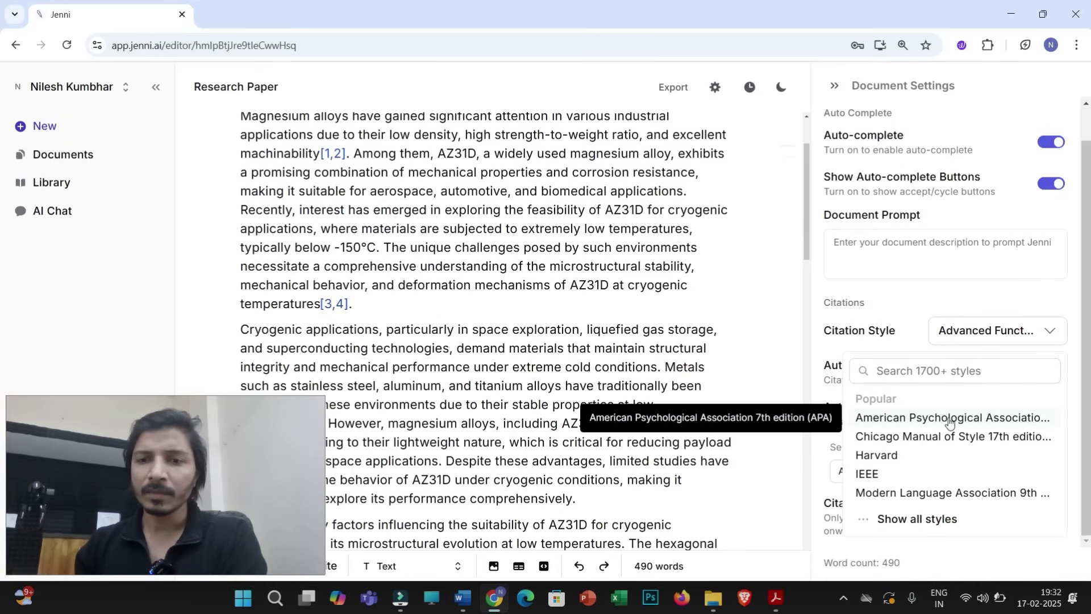
pyautogui.click(888, 455)
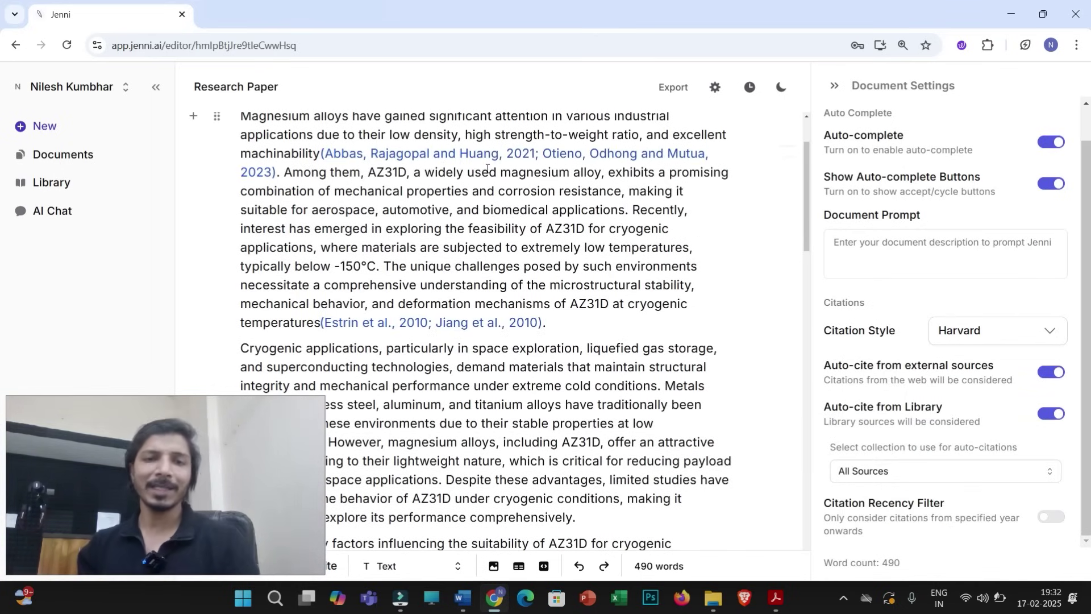
# Step: Export the document as a Word (.docx) file and open the folder containing the downloaded research_paper.docx
pyautogui.scroll(-9, 521, 235)
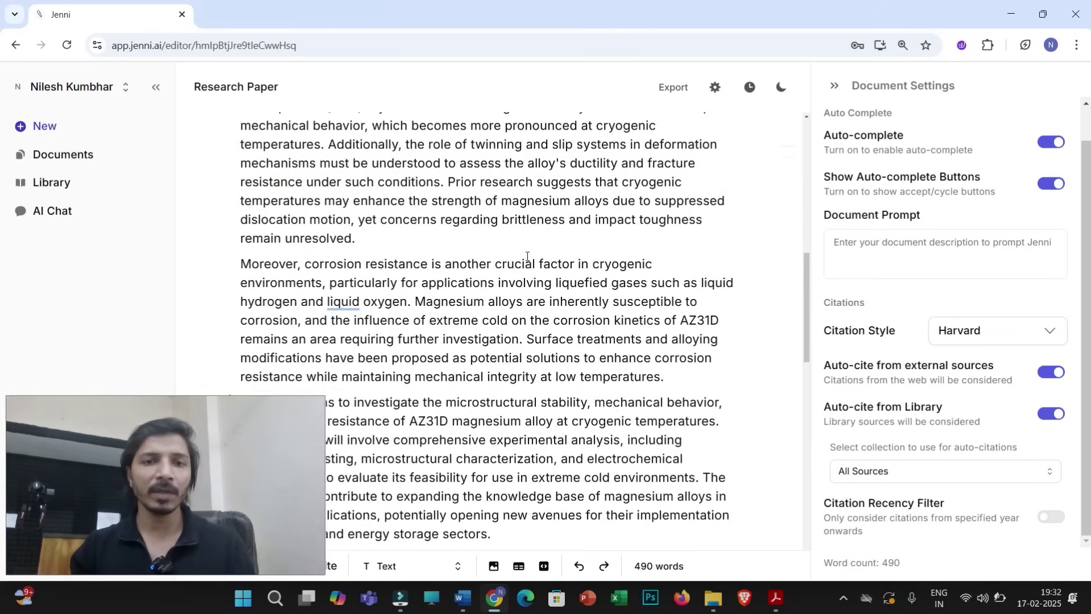
pyautogui.scroll(-12, 506, 280)
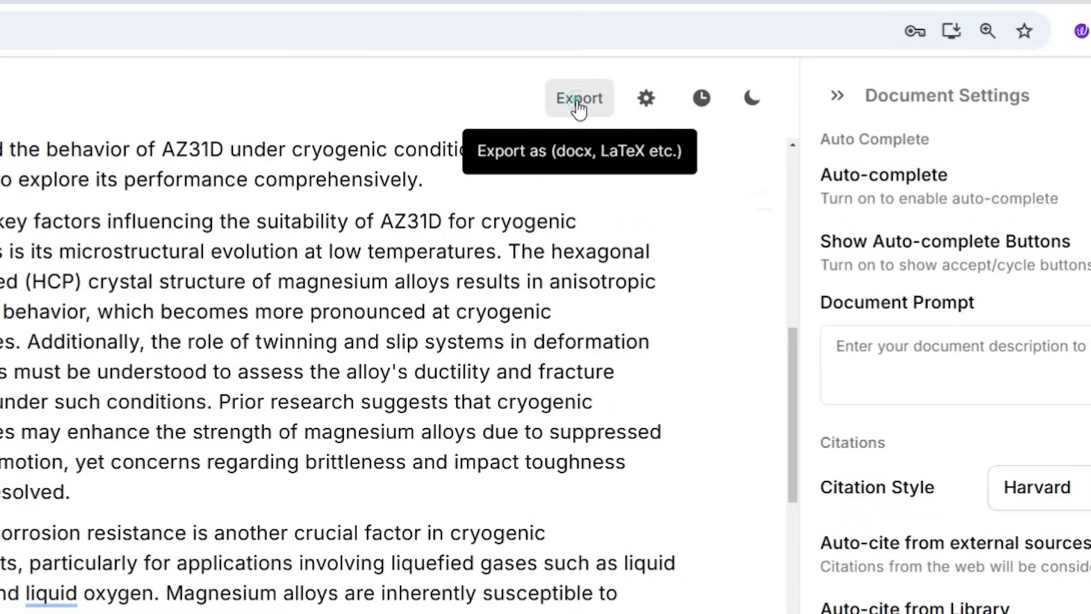
pyautogui.click(672, 90)
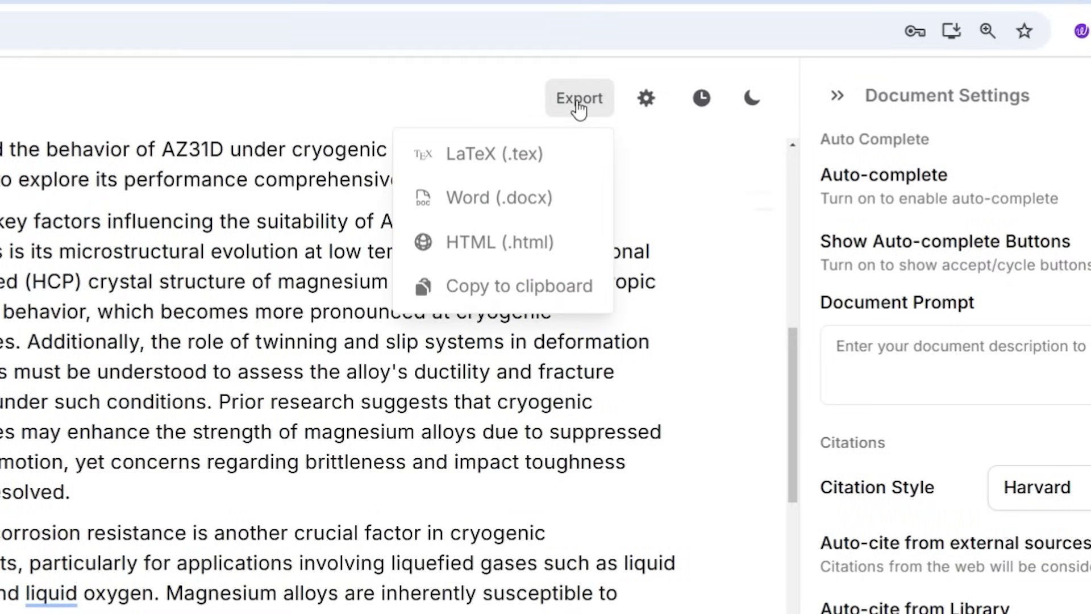
pyautogui.click(492, 199)
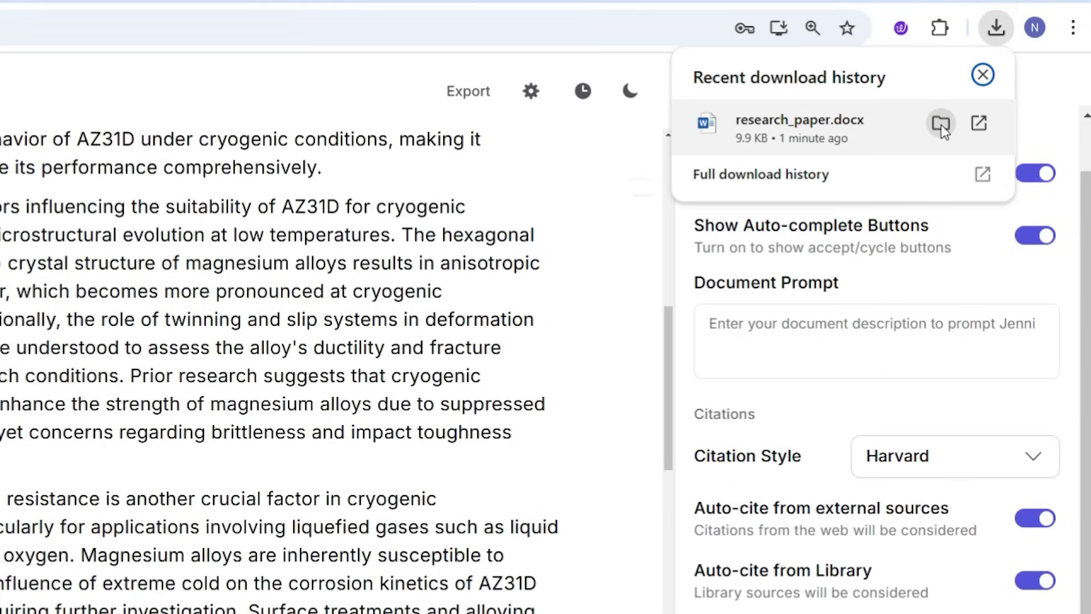
pyautogui.click(940, 125)
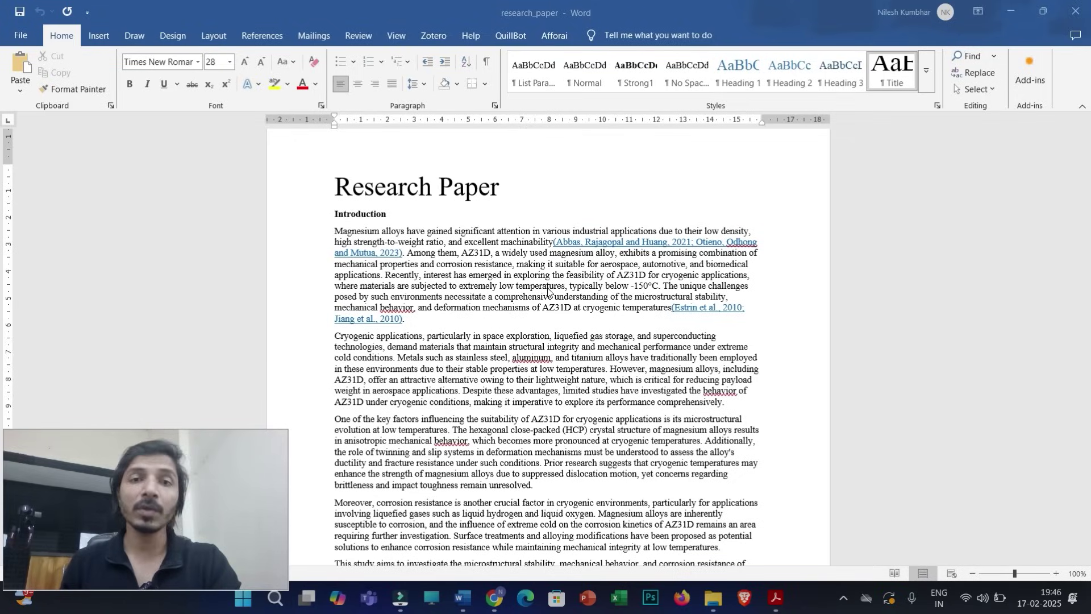